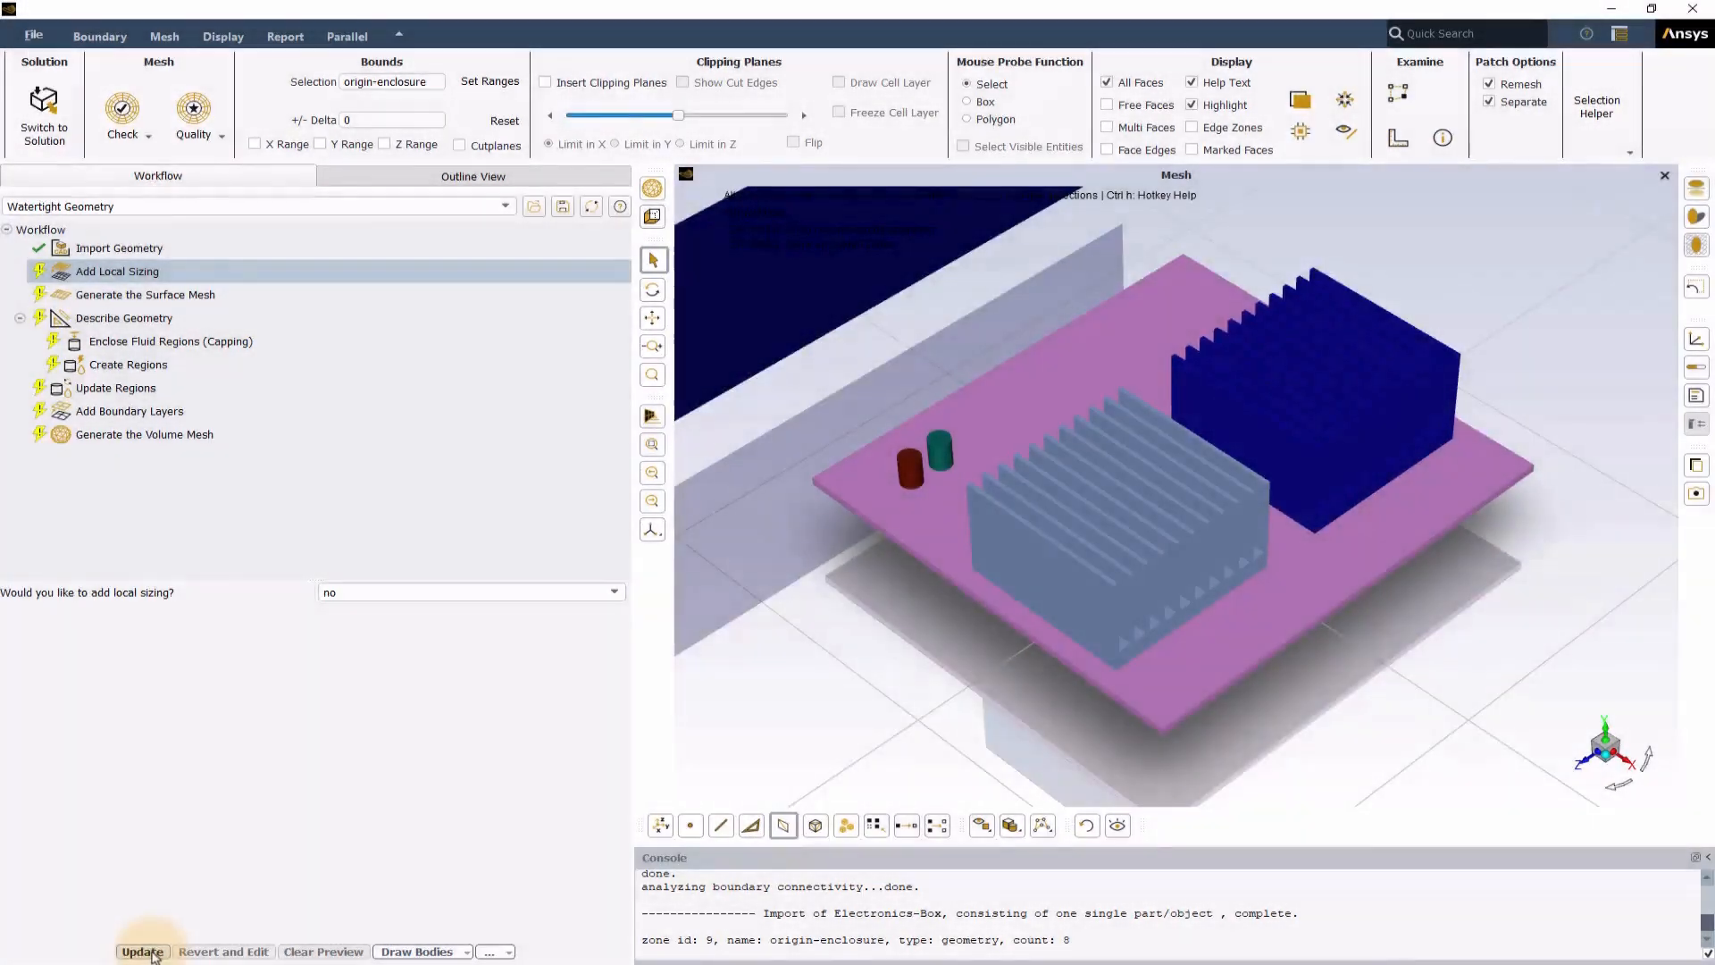
# Complete the local sizing task without sizing, and set the surface mesh's minimum size to 0.03 mm and maximum size to 1 mm
pyautogui.click(151, 952)
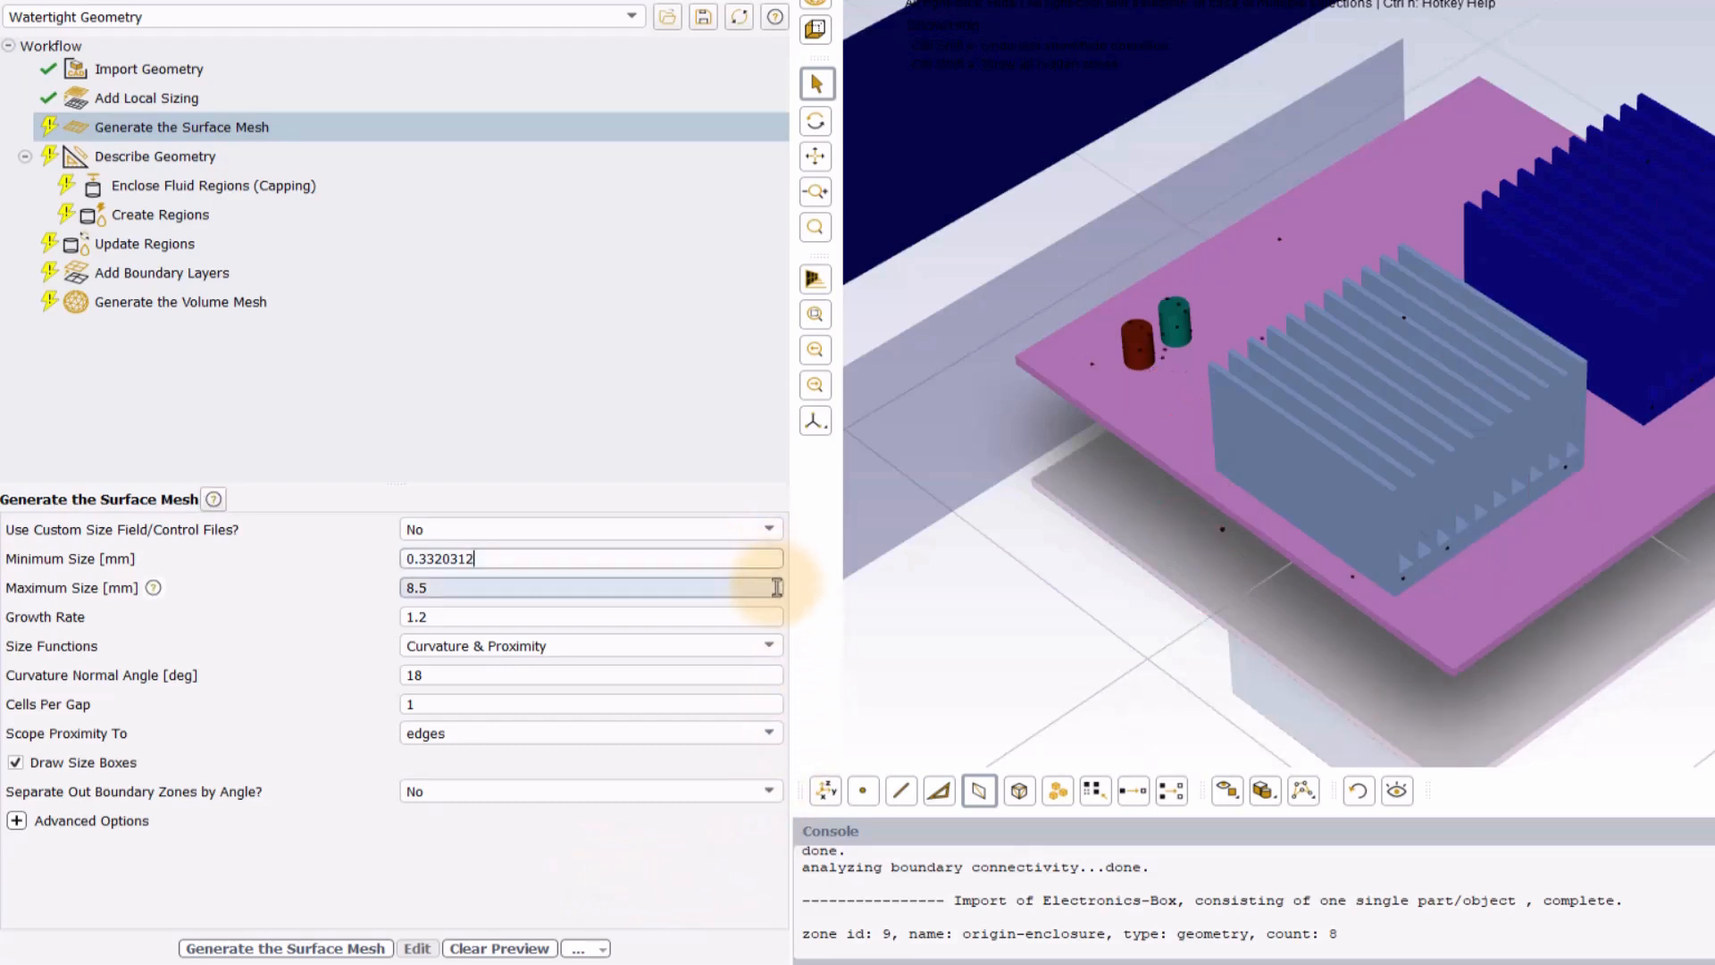
pyautogui.moveTo(776, 587)
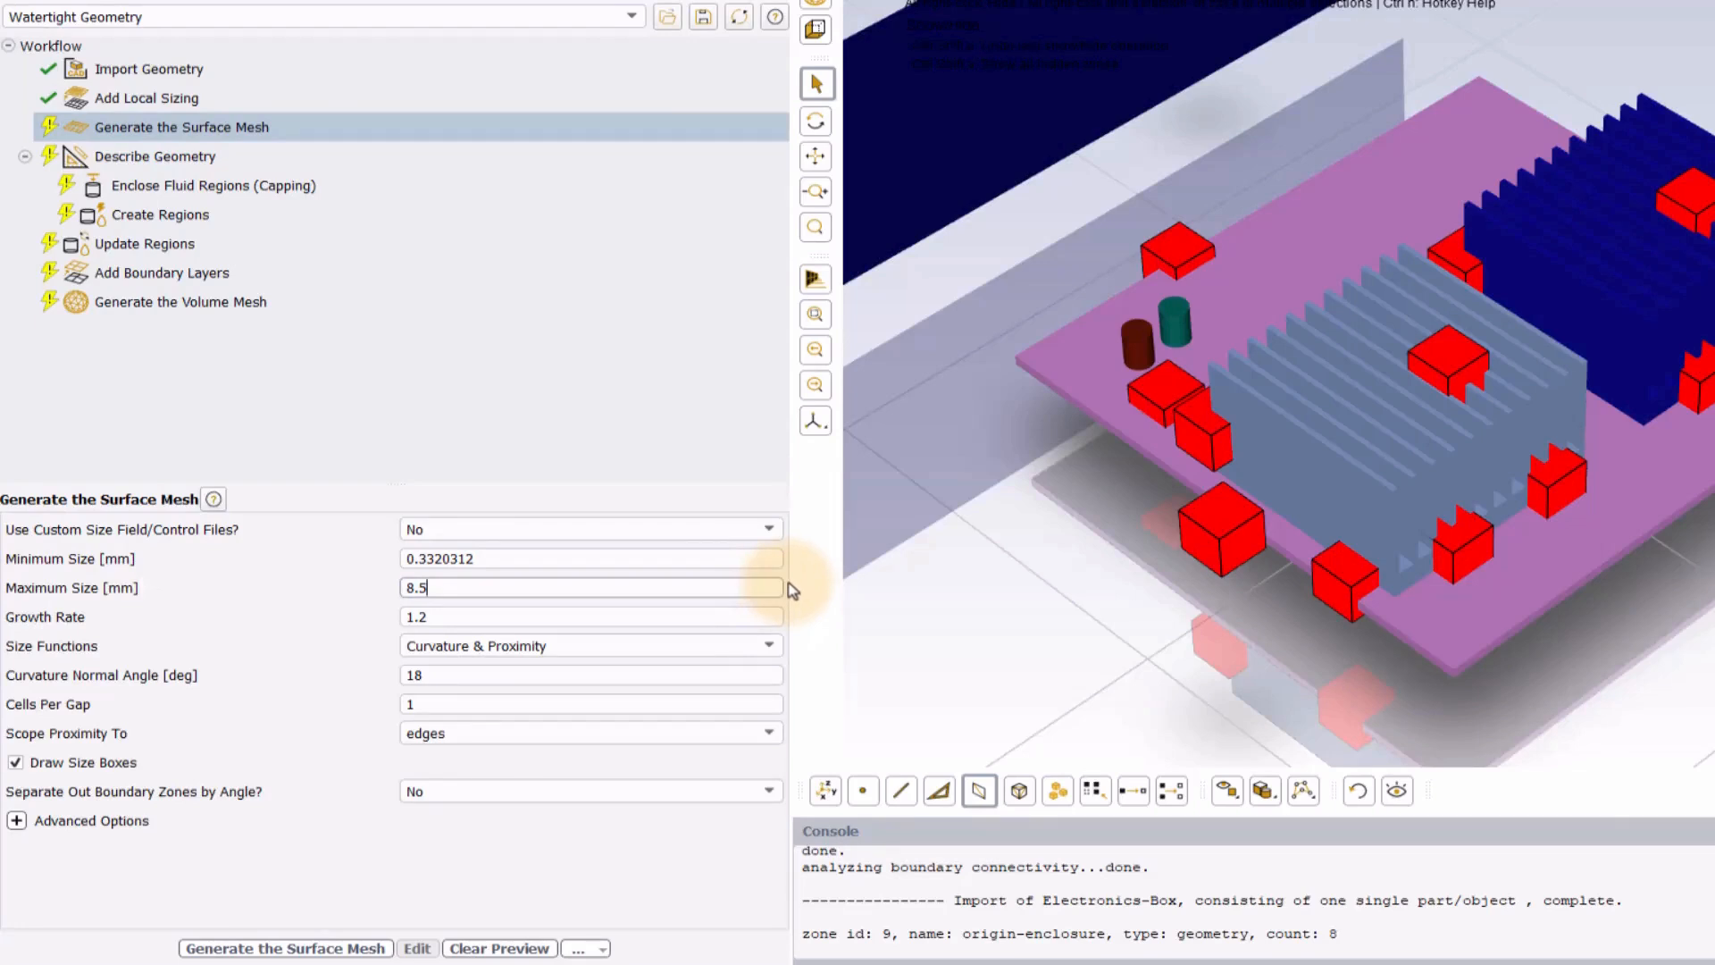
pyautogui.moveTo(766, 558); pyautogui.dragTo(371, 568)
pyautogui.write('0.03')
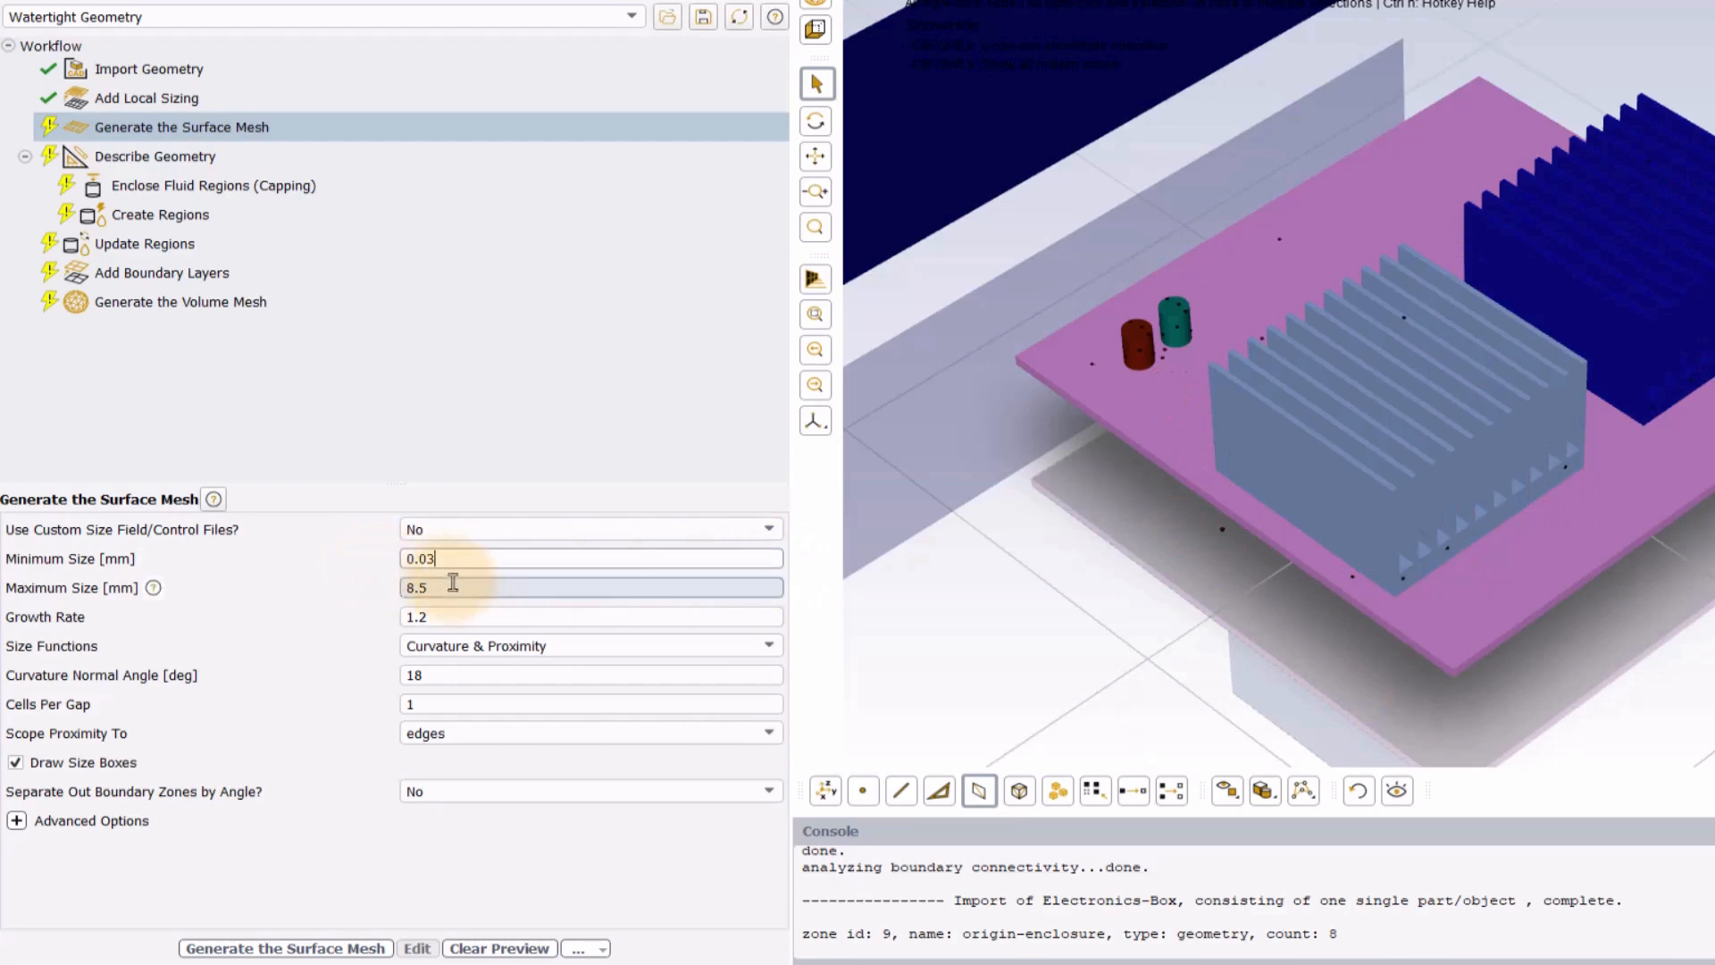
pyautogui.click(791, 596)
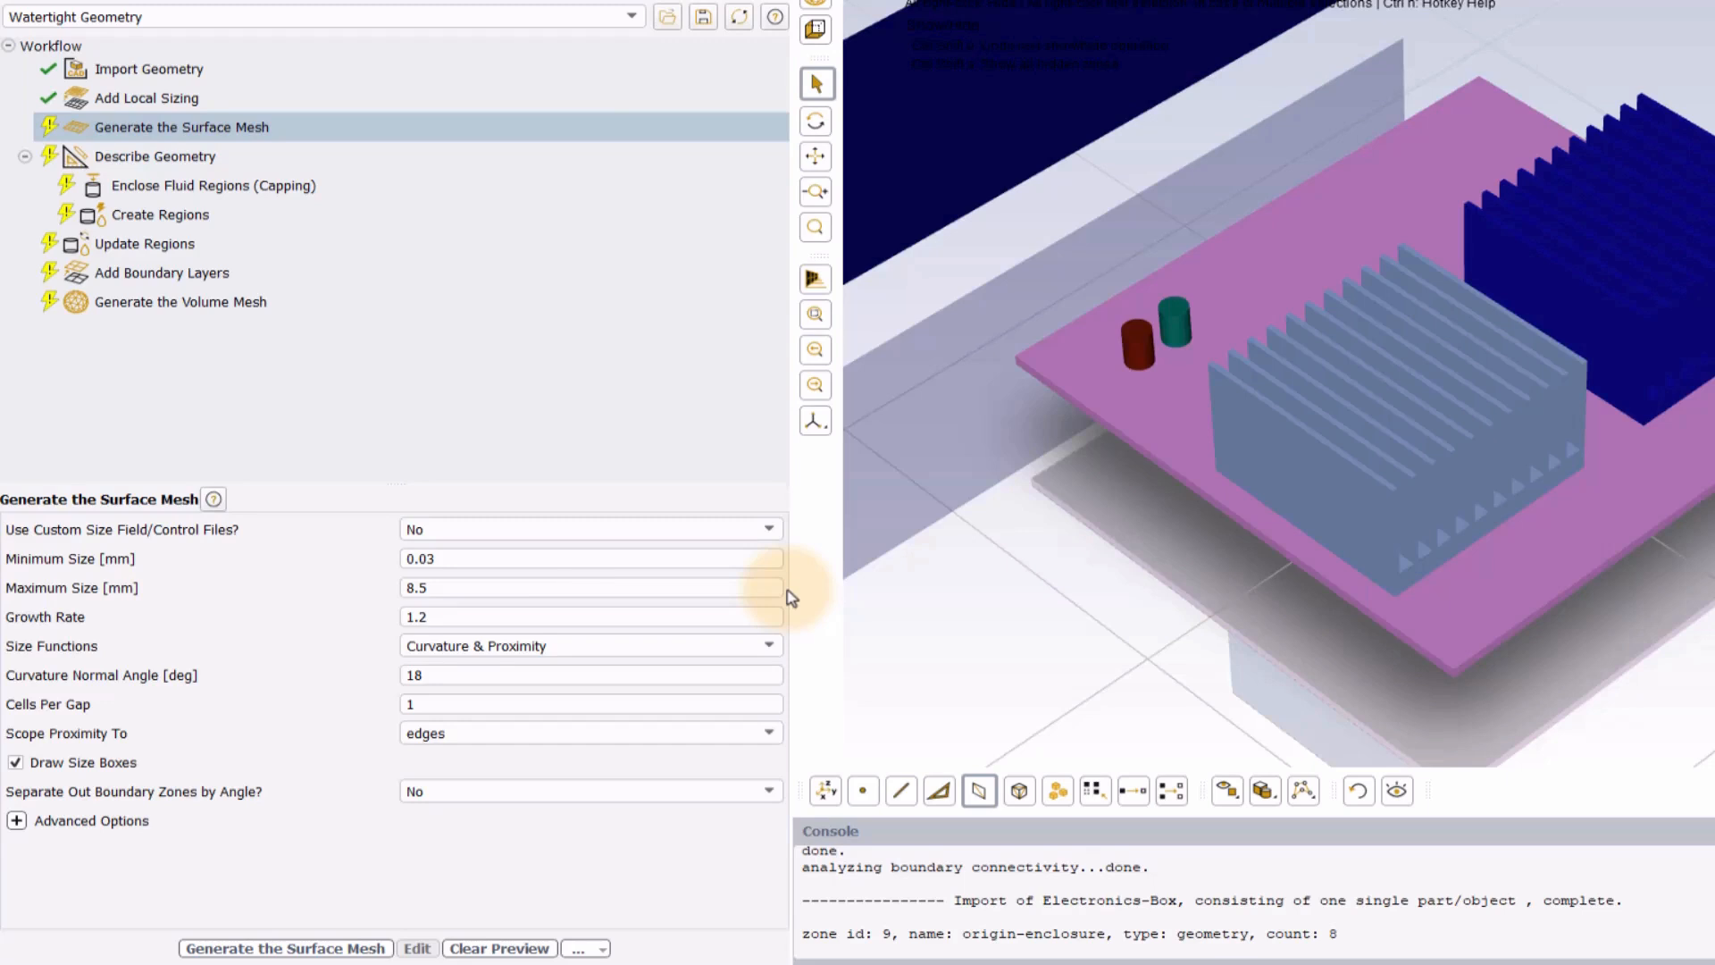
pyautogui.moveTo(768, 587); pyautogui.dragTo(399, 587)
pyautogui.write('1')
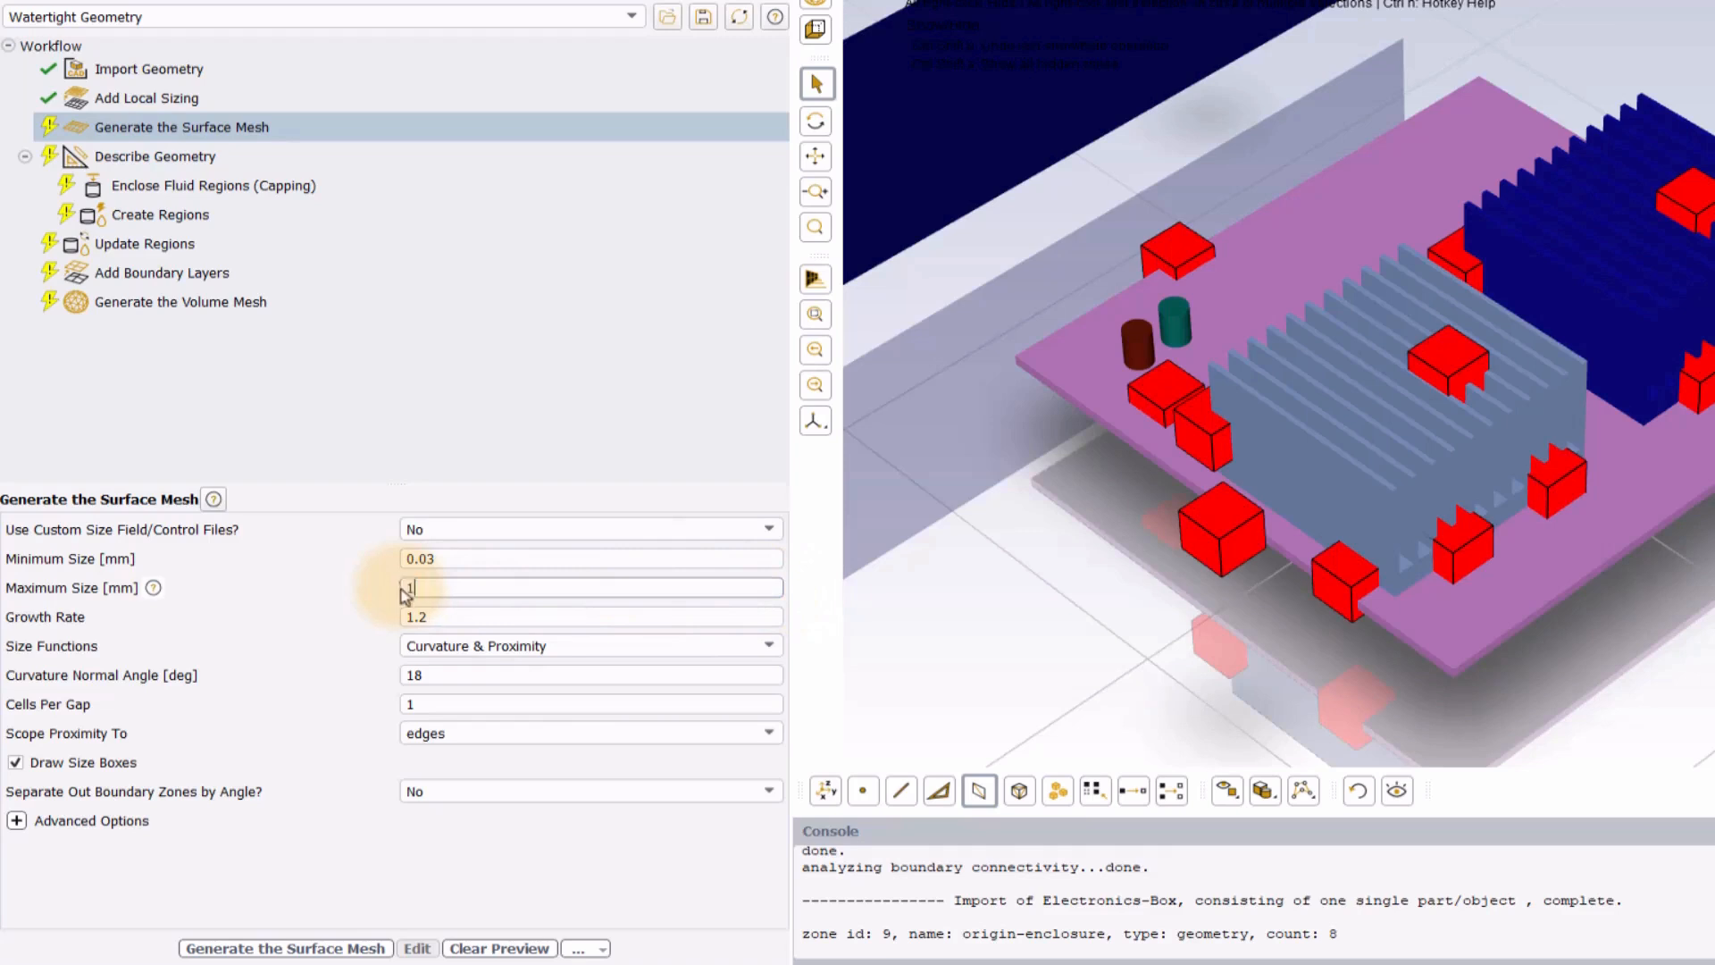
pyautogui.press('Return')
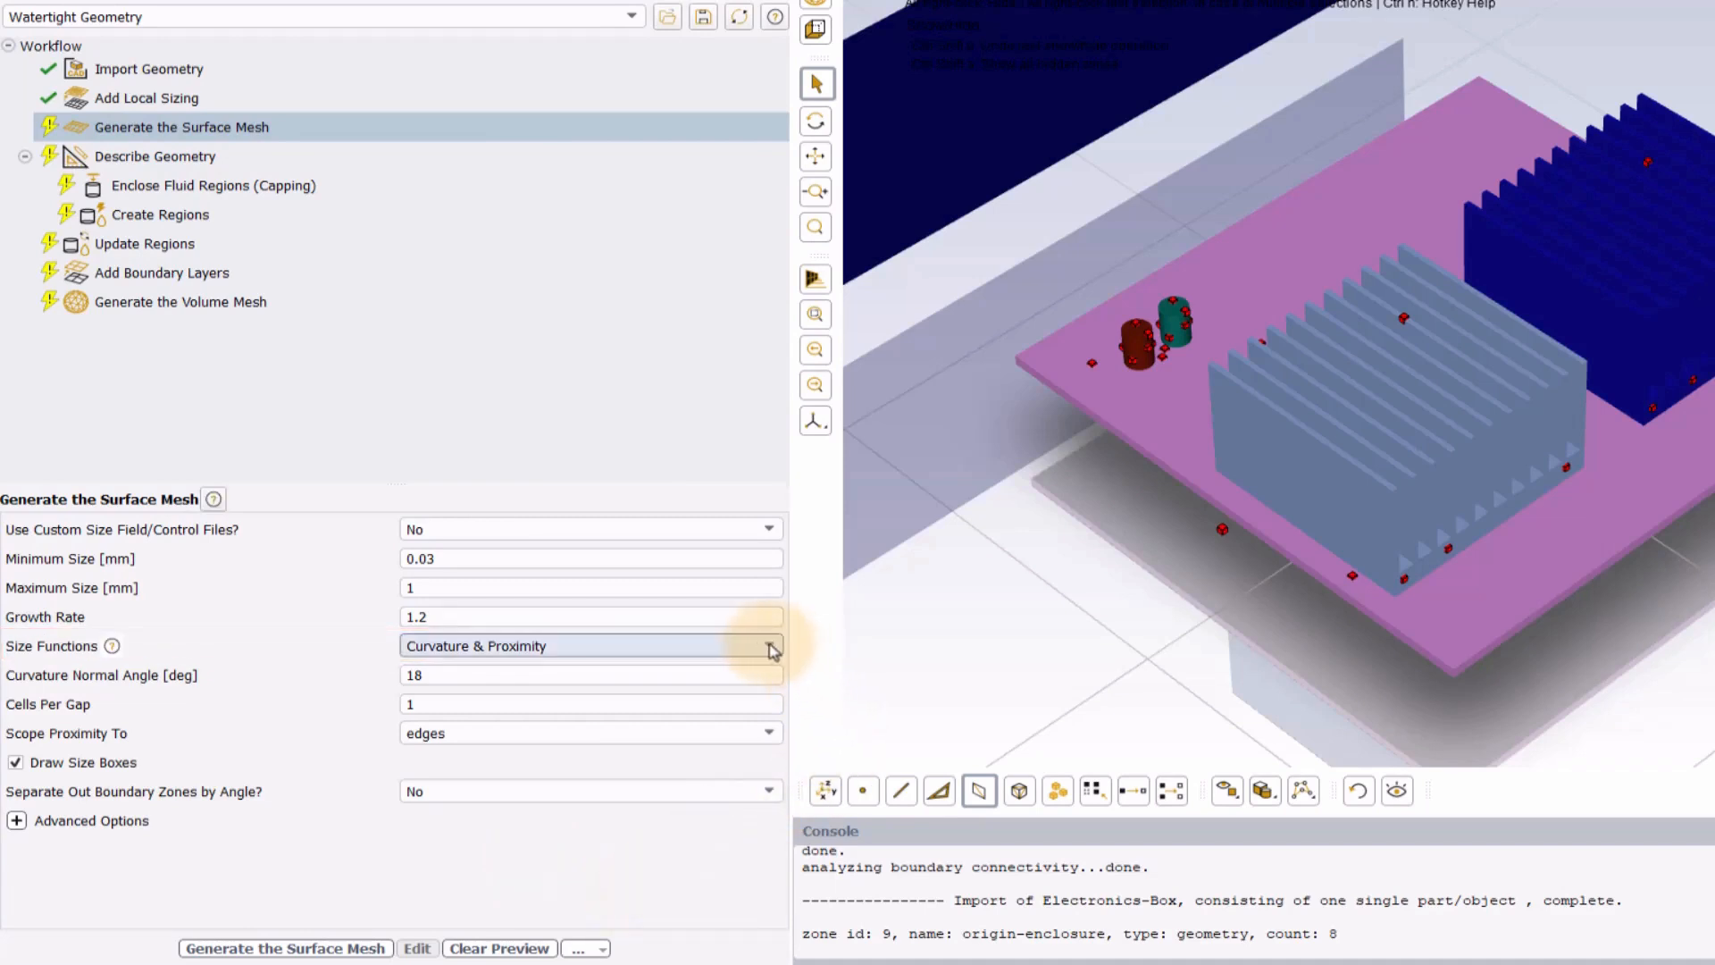
# Keep the Curvature & Proximity size functions and set the surface mesh's curvature normal angle to 10 degrees
pyautogui.click(768, 645)
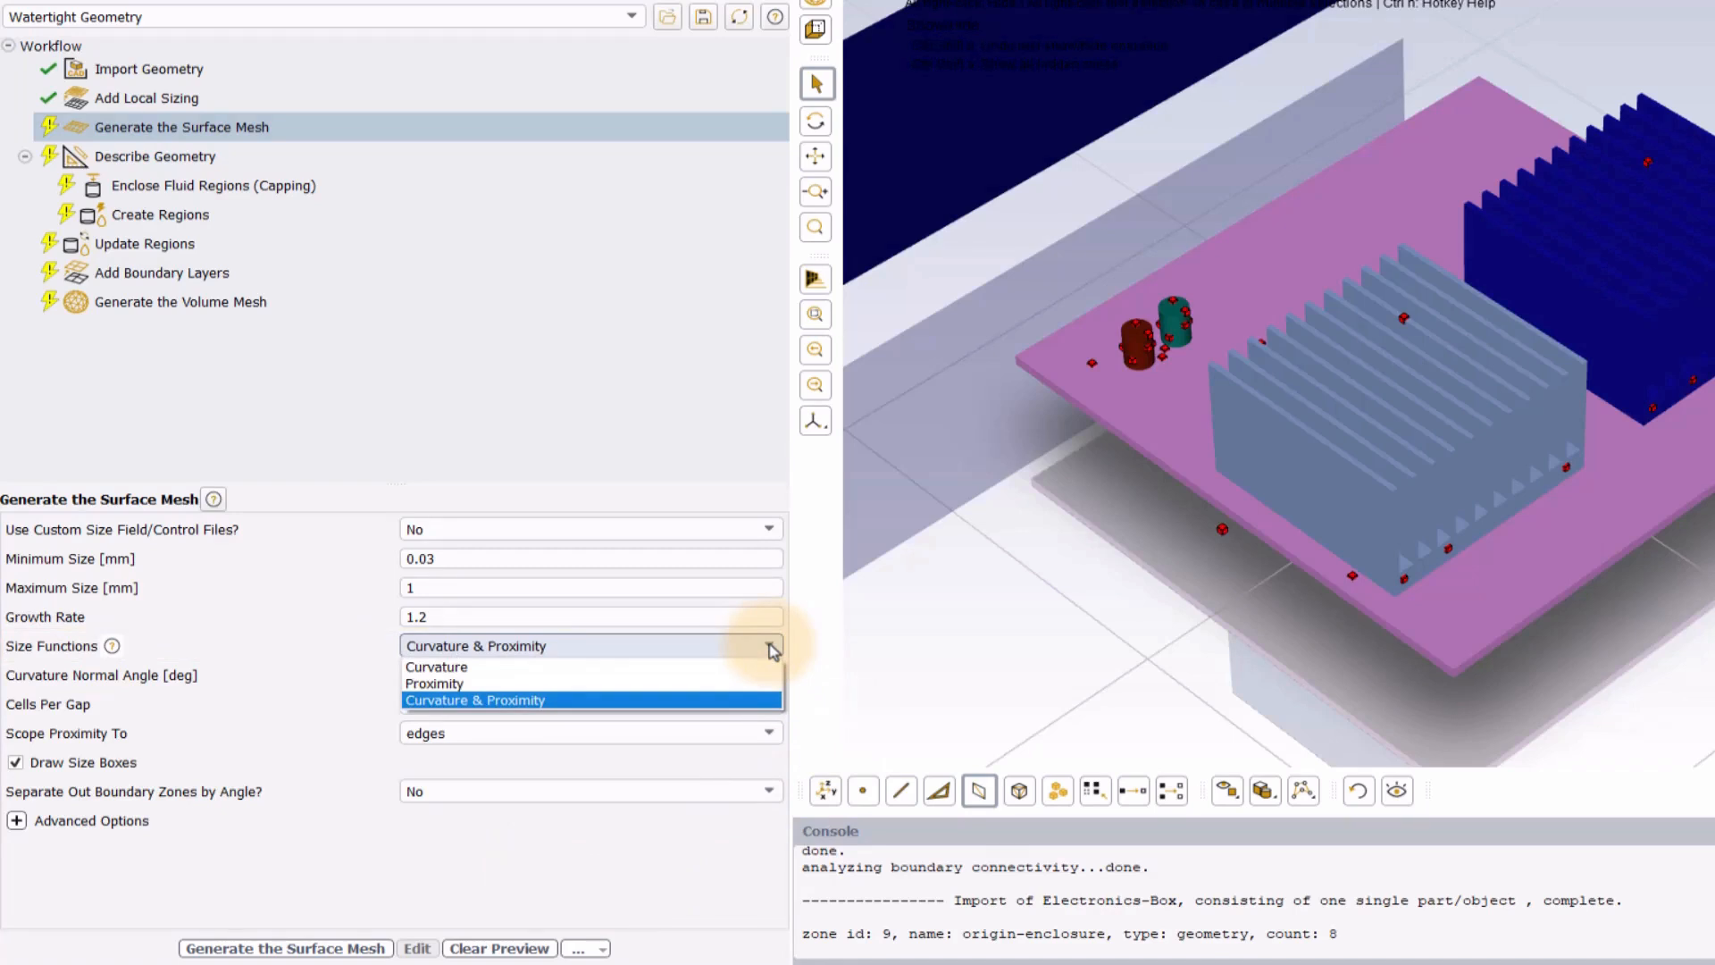
pyautogui.click(770, 647)
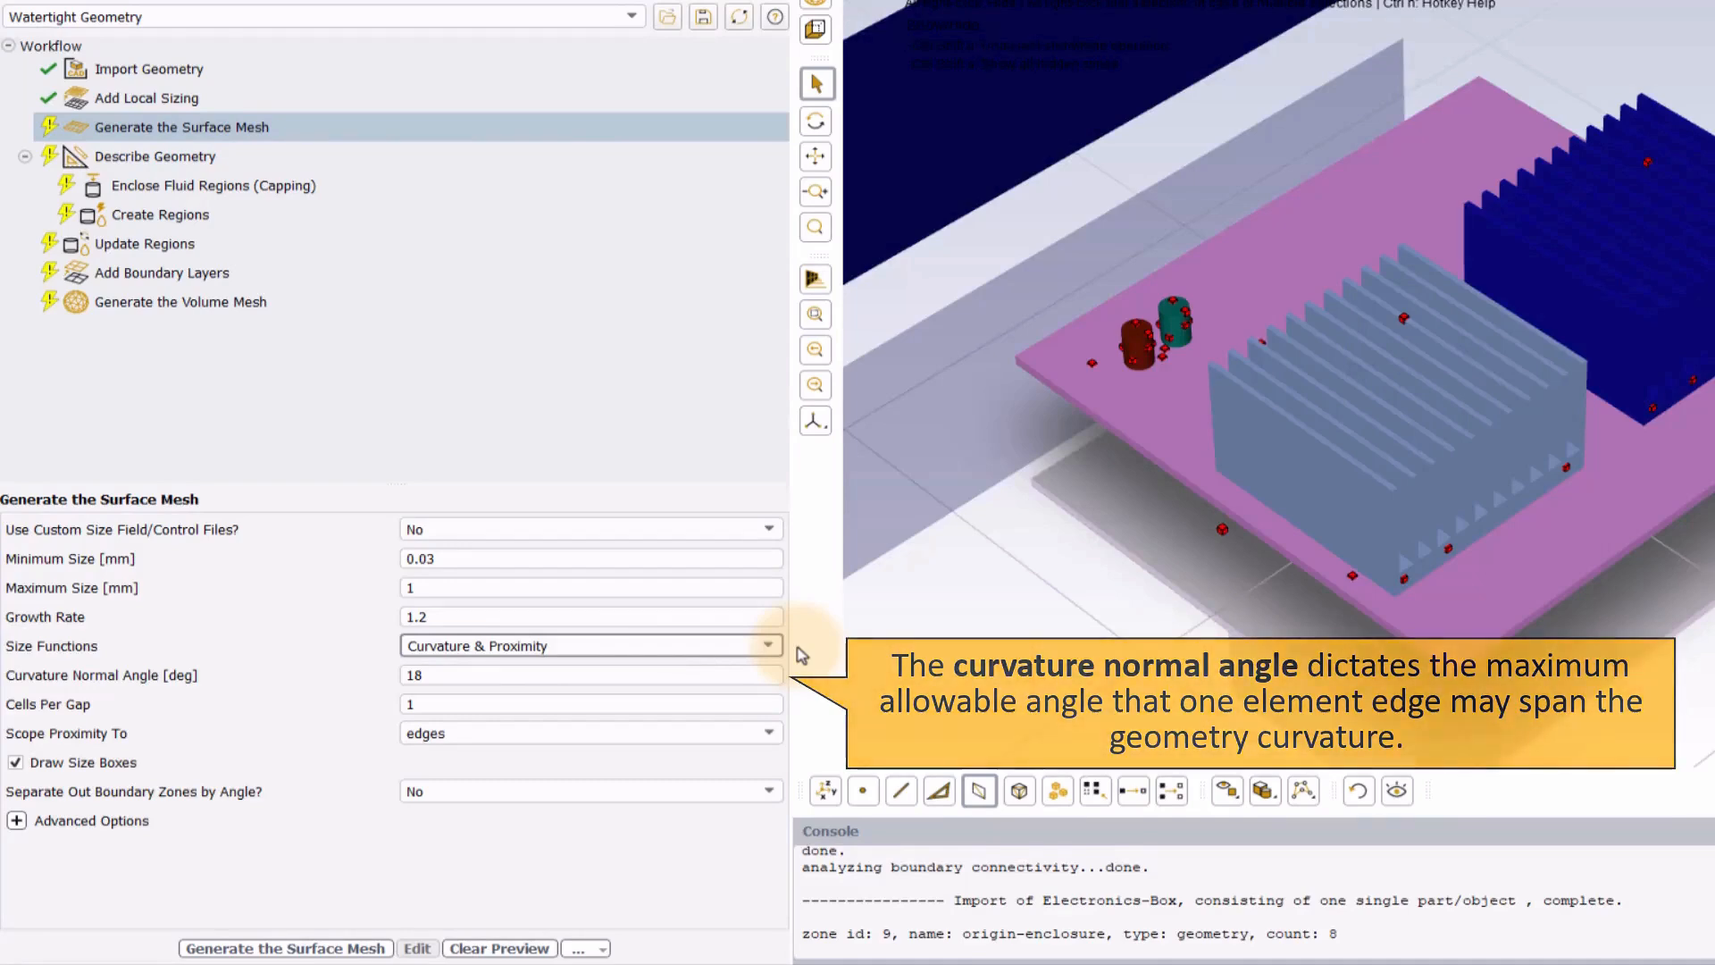
pyautogui.doubleClick(446, 677)
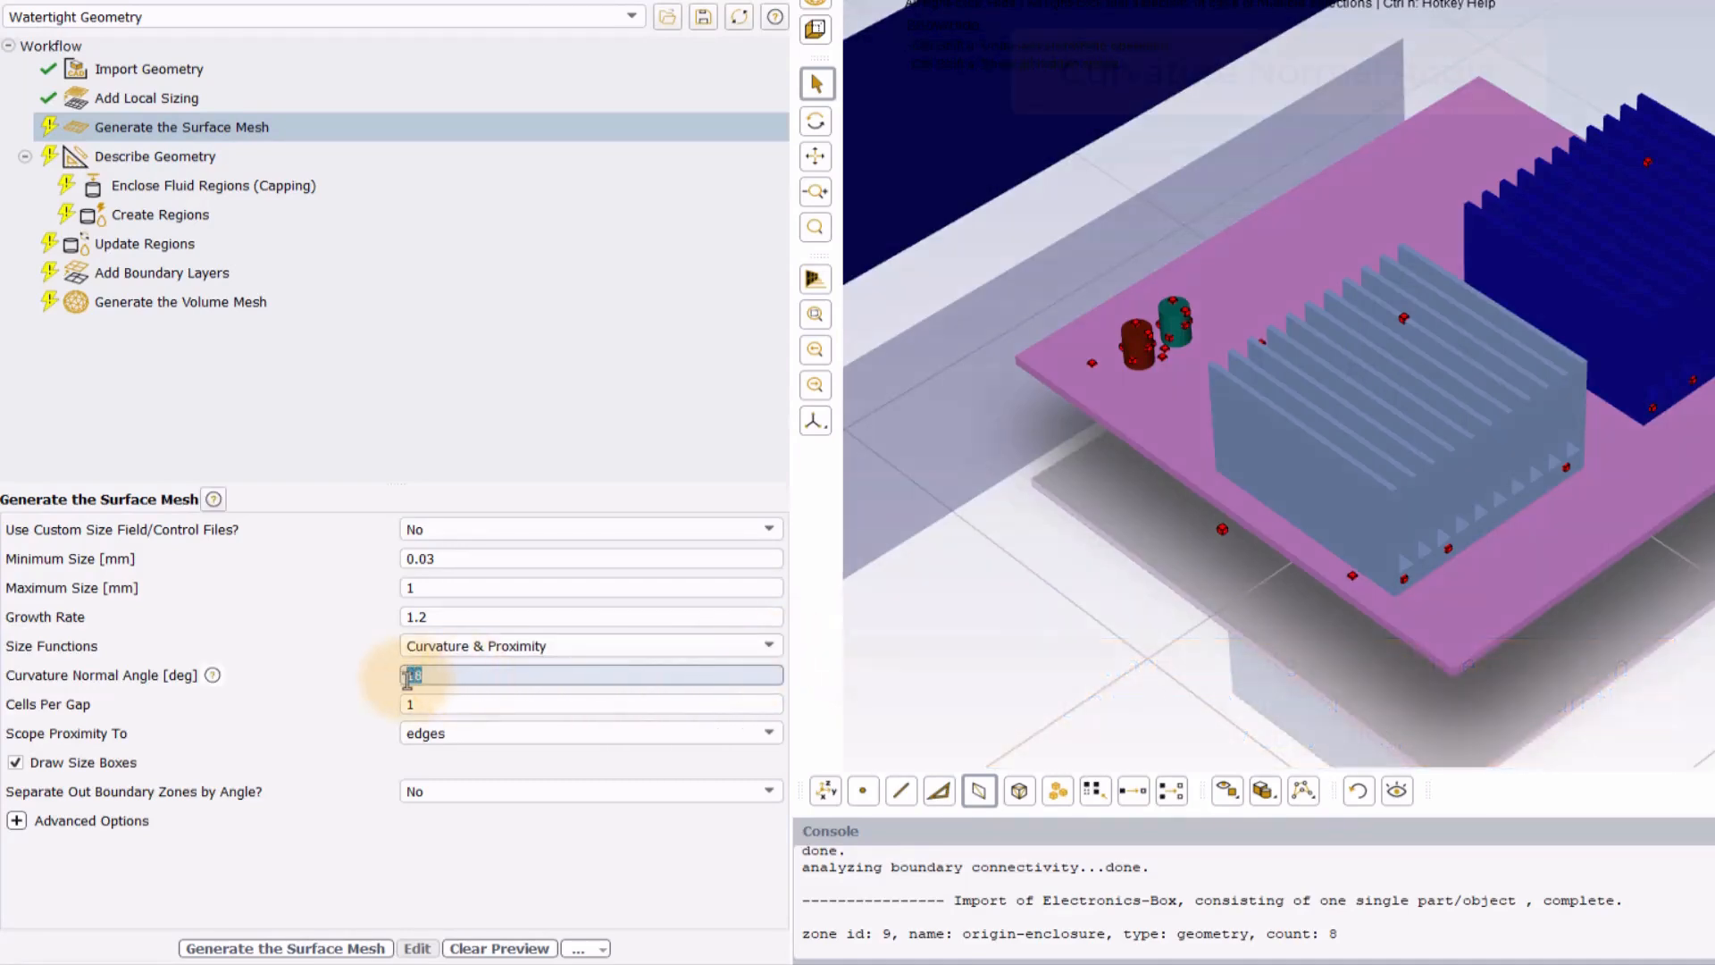
pyautogui.write('10')
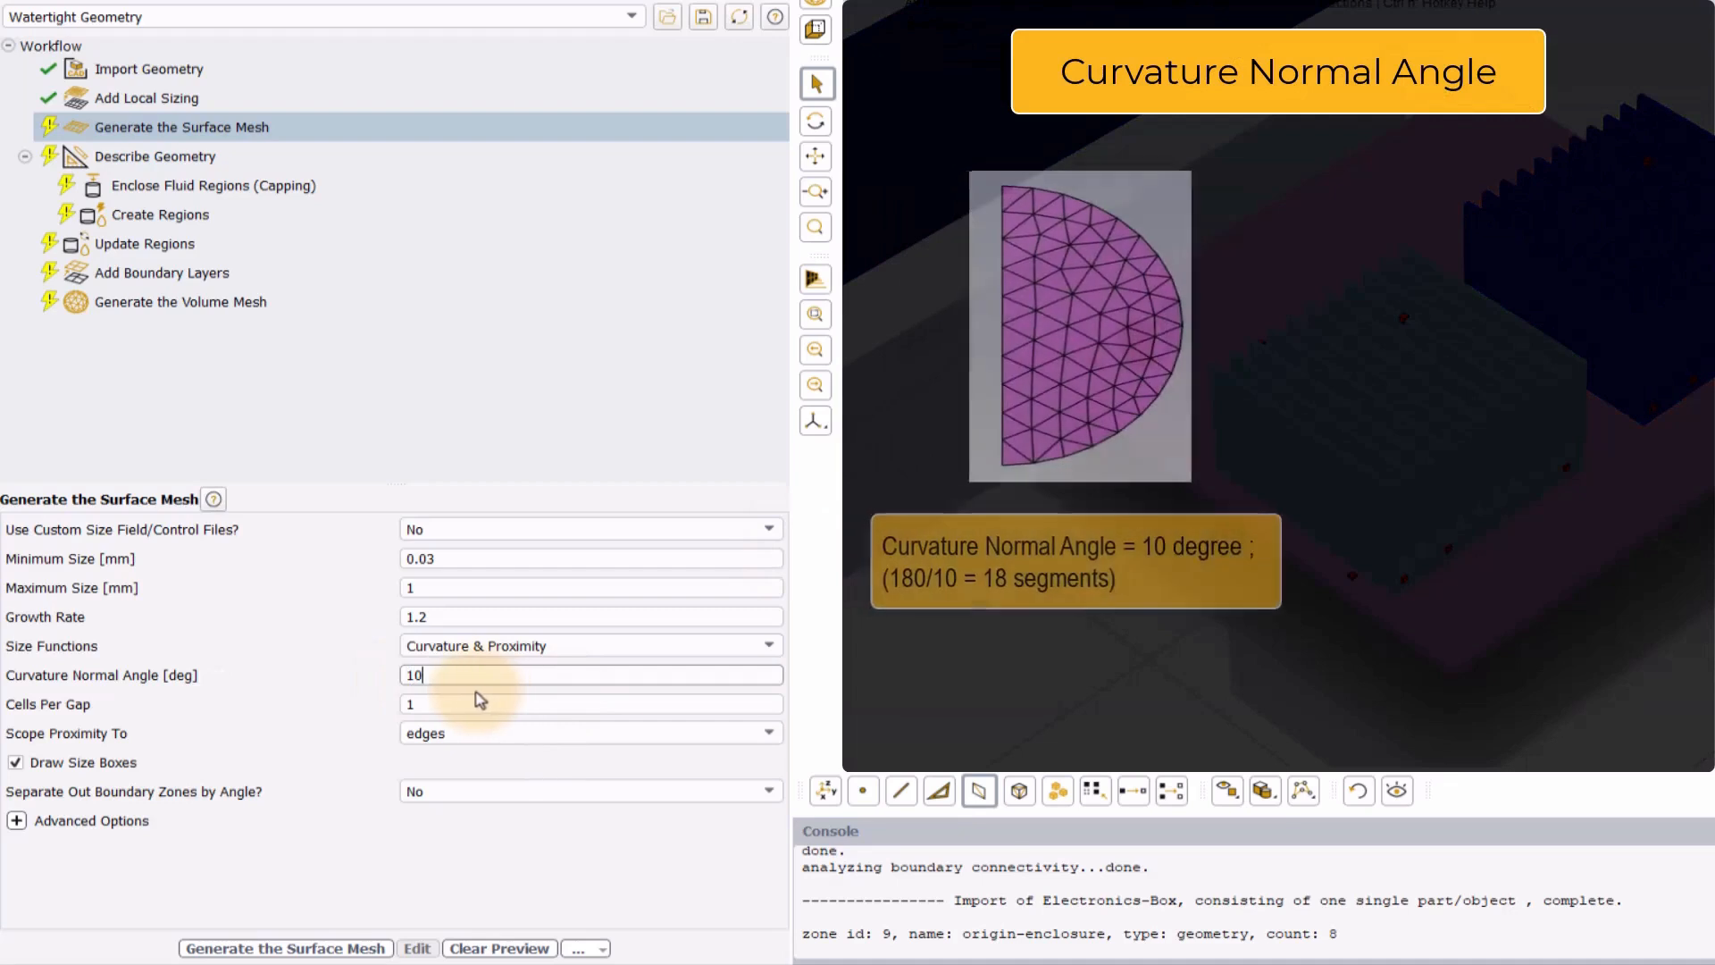
pyautogui.click(416, 847)
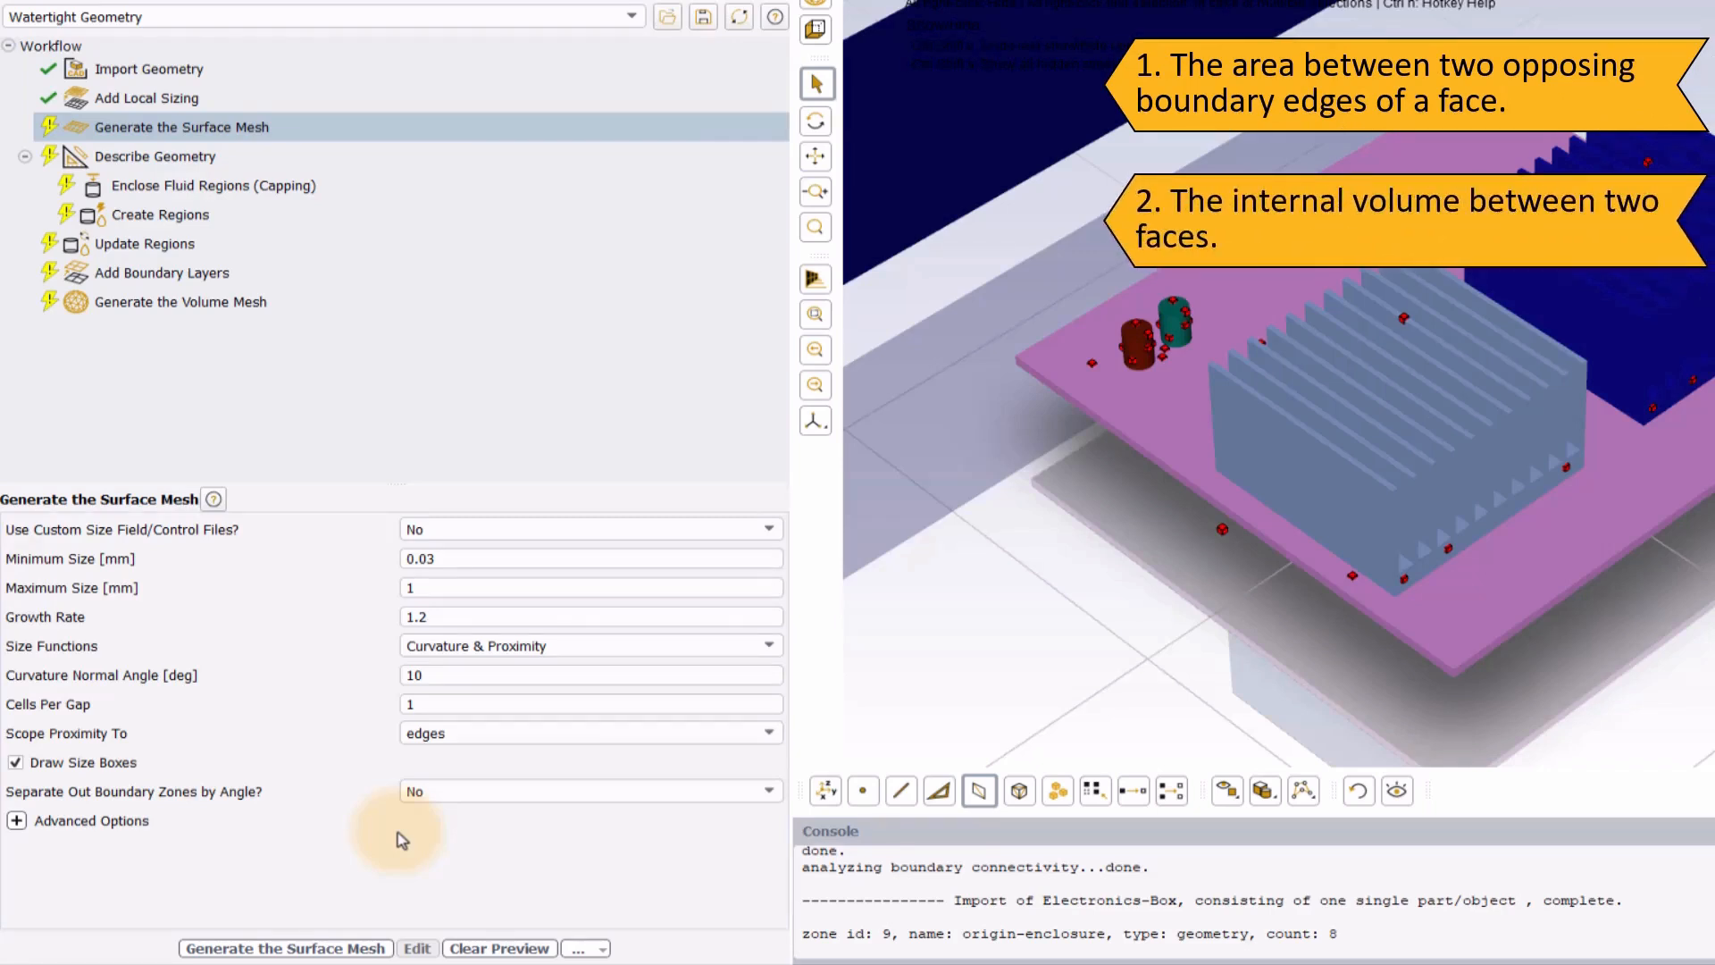
# Set 3 cells per gap with proximity scoped to faces, and generate the surface mesh
pyautogui.moveTo(426, 706); pyautogui.dragTo(399, 715)
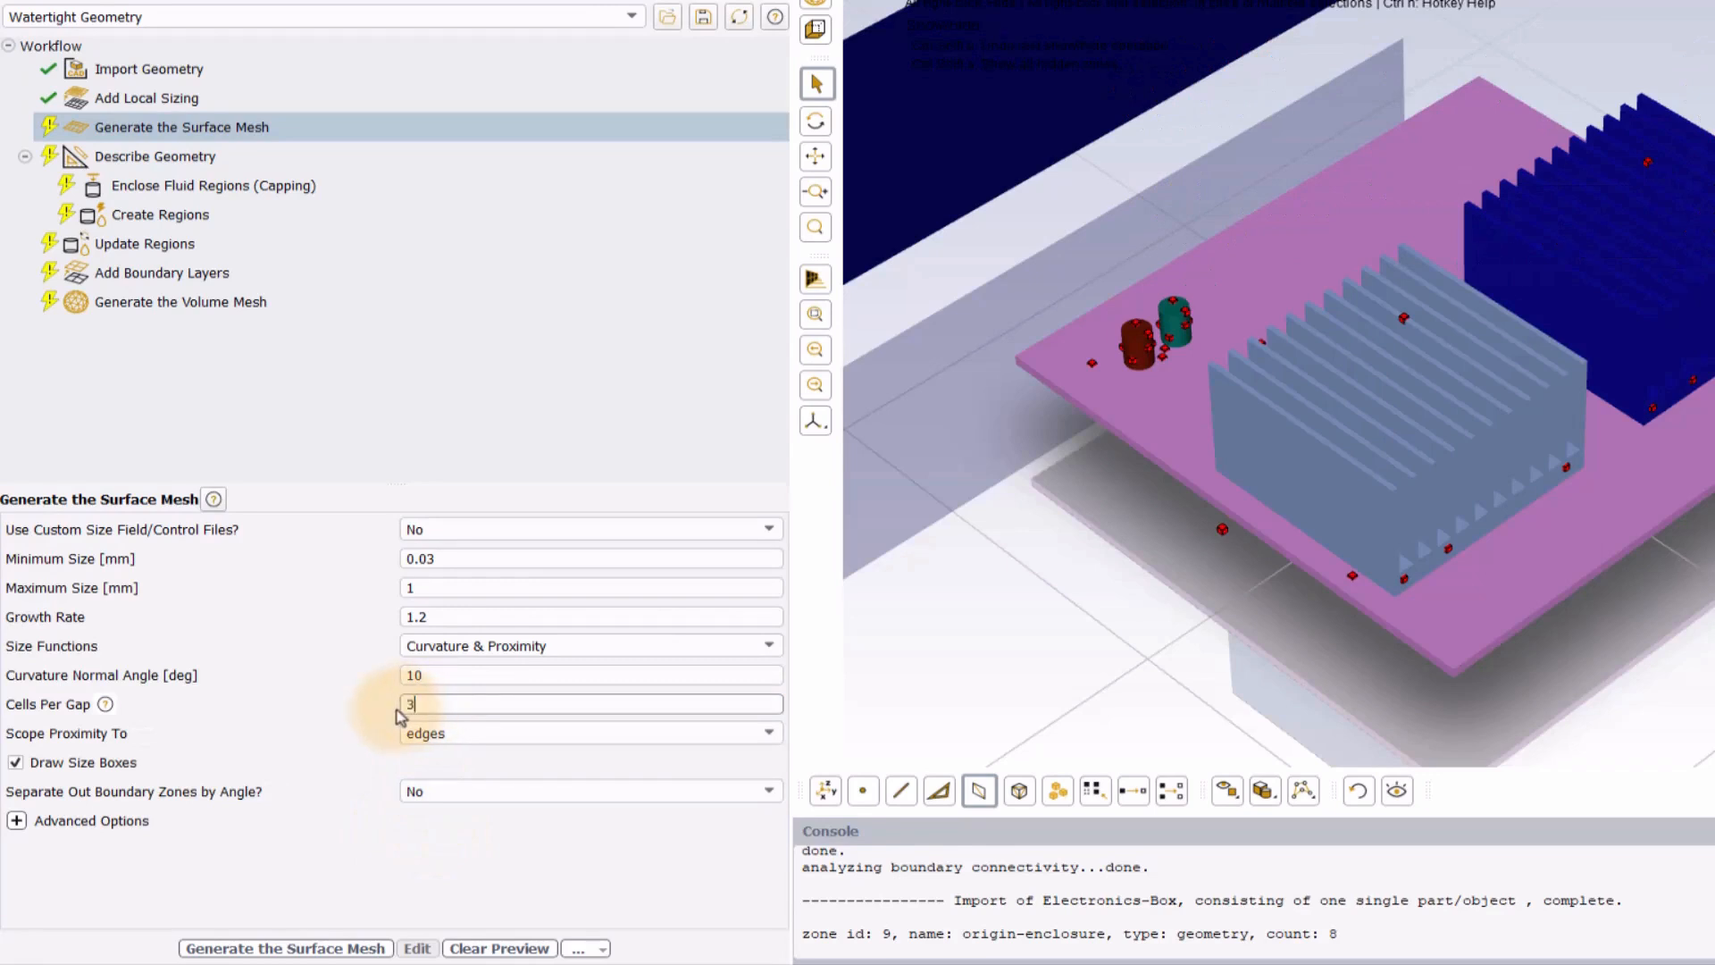
pyautogui.click(386, 895)
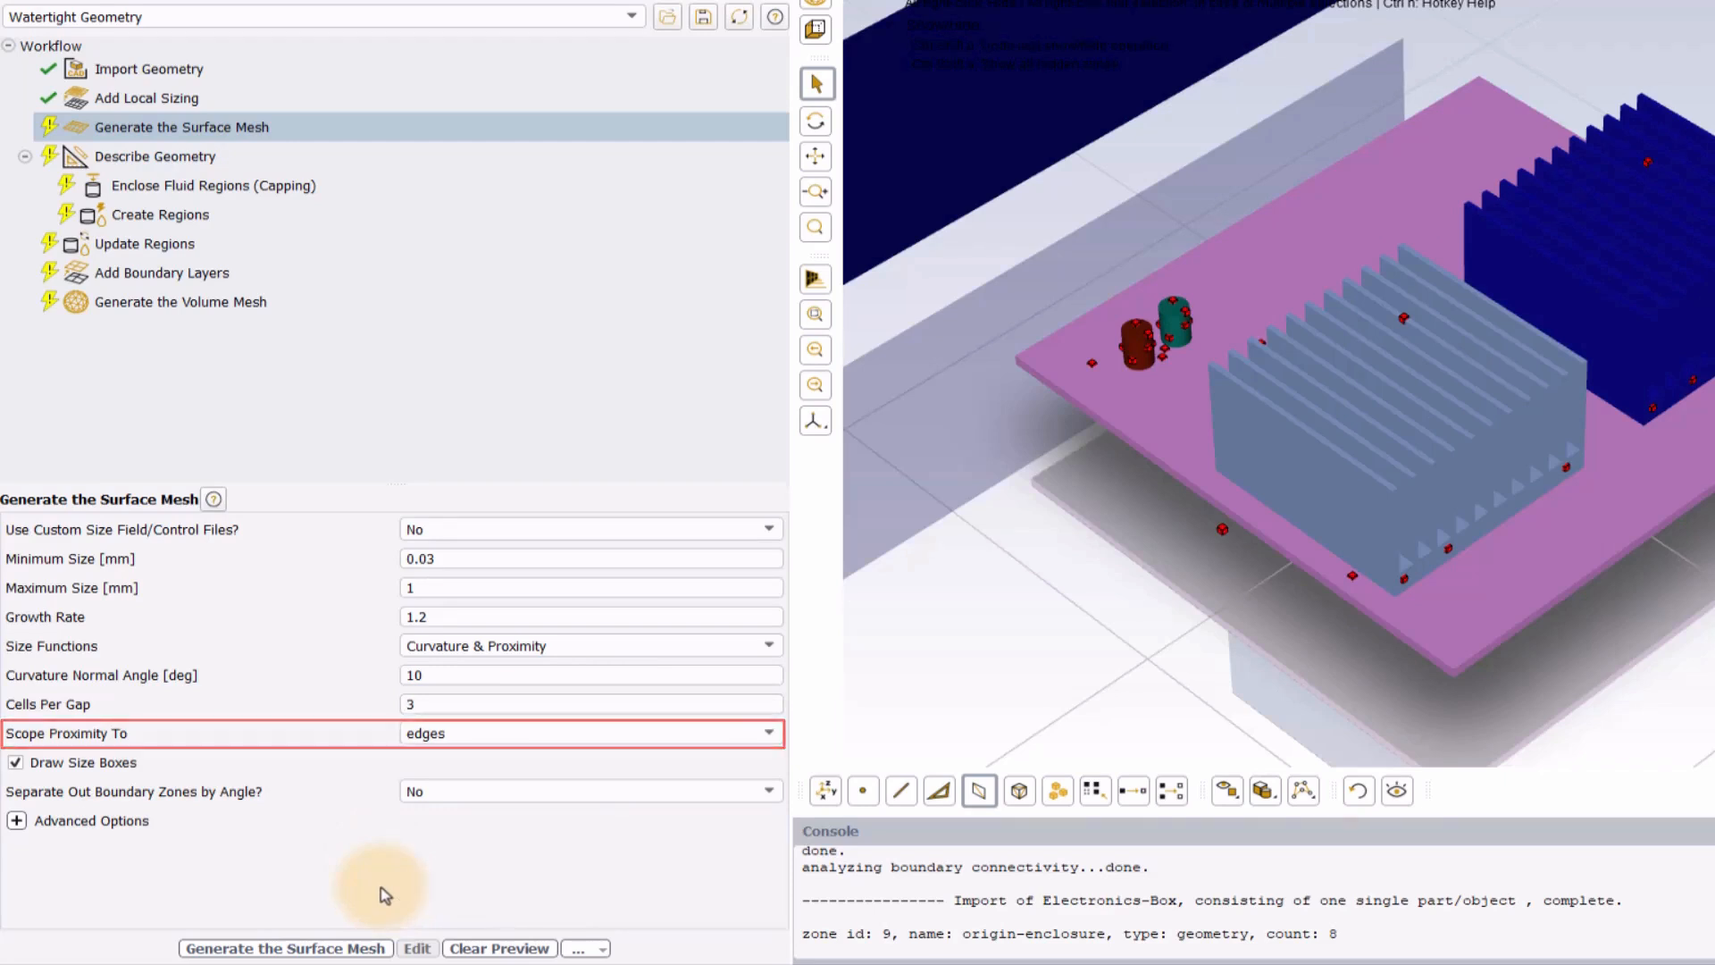
pyautogui.click(766, 733)
pyautogui.click(740, 770)
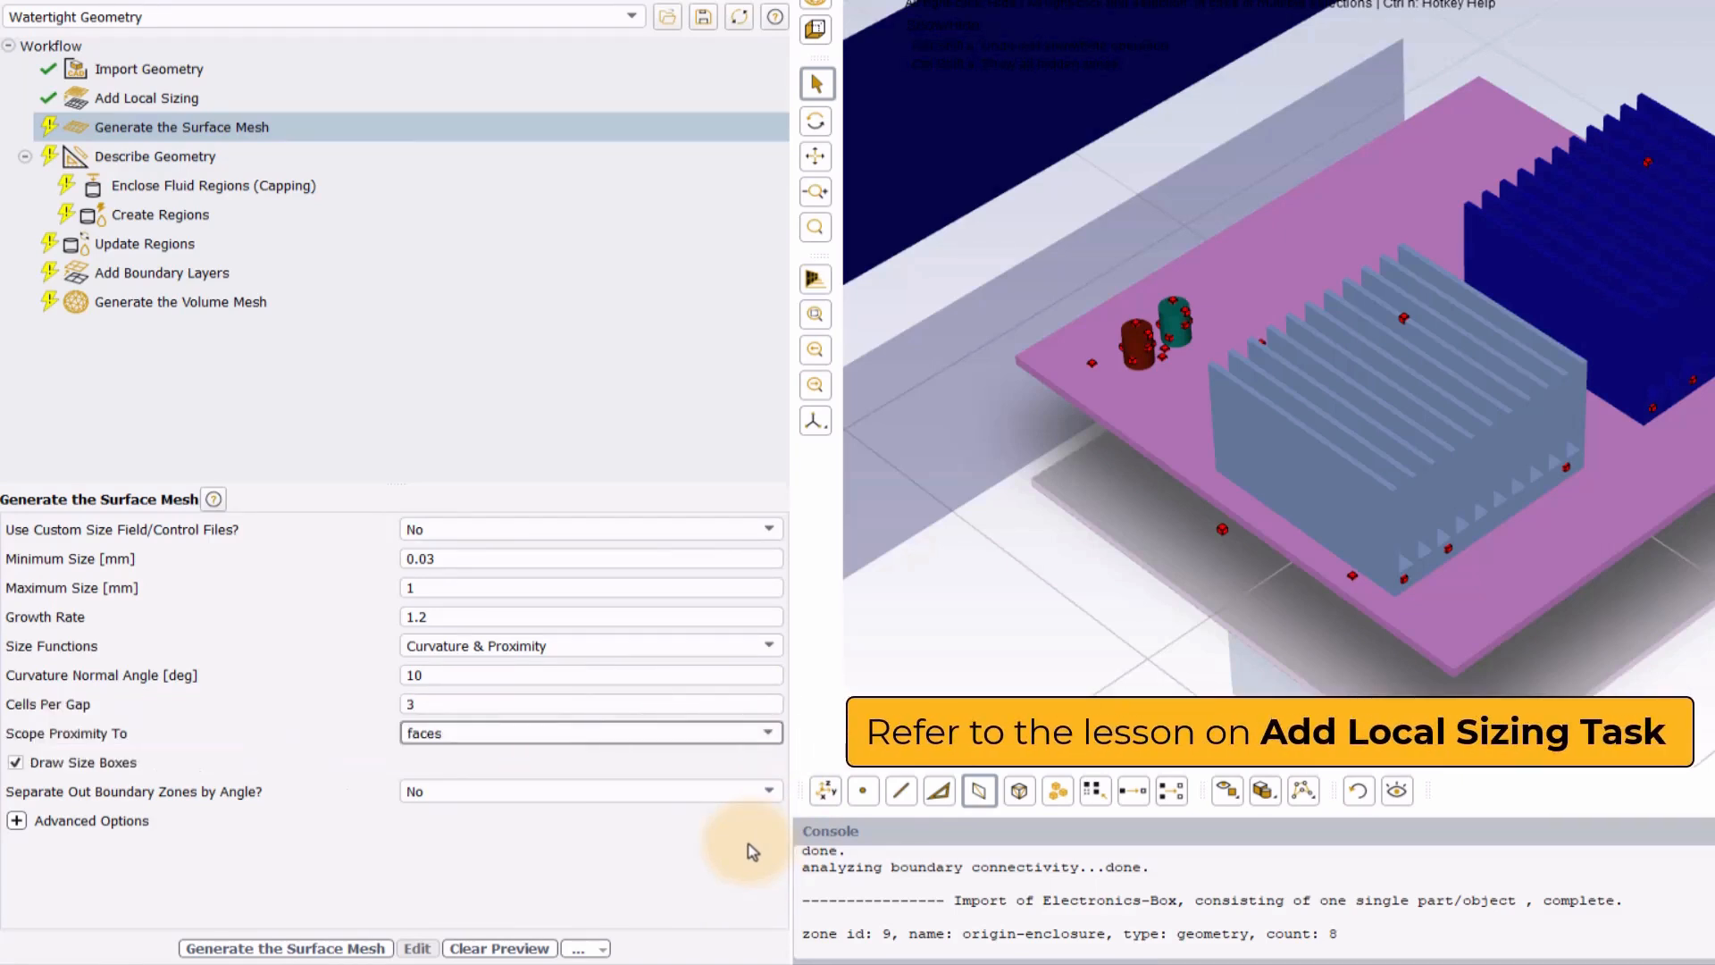
pyautogui.click(292, 949)
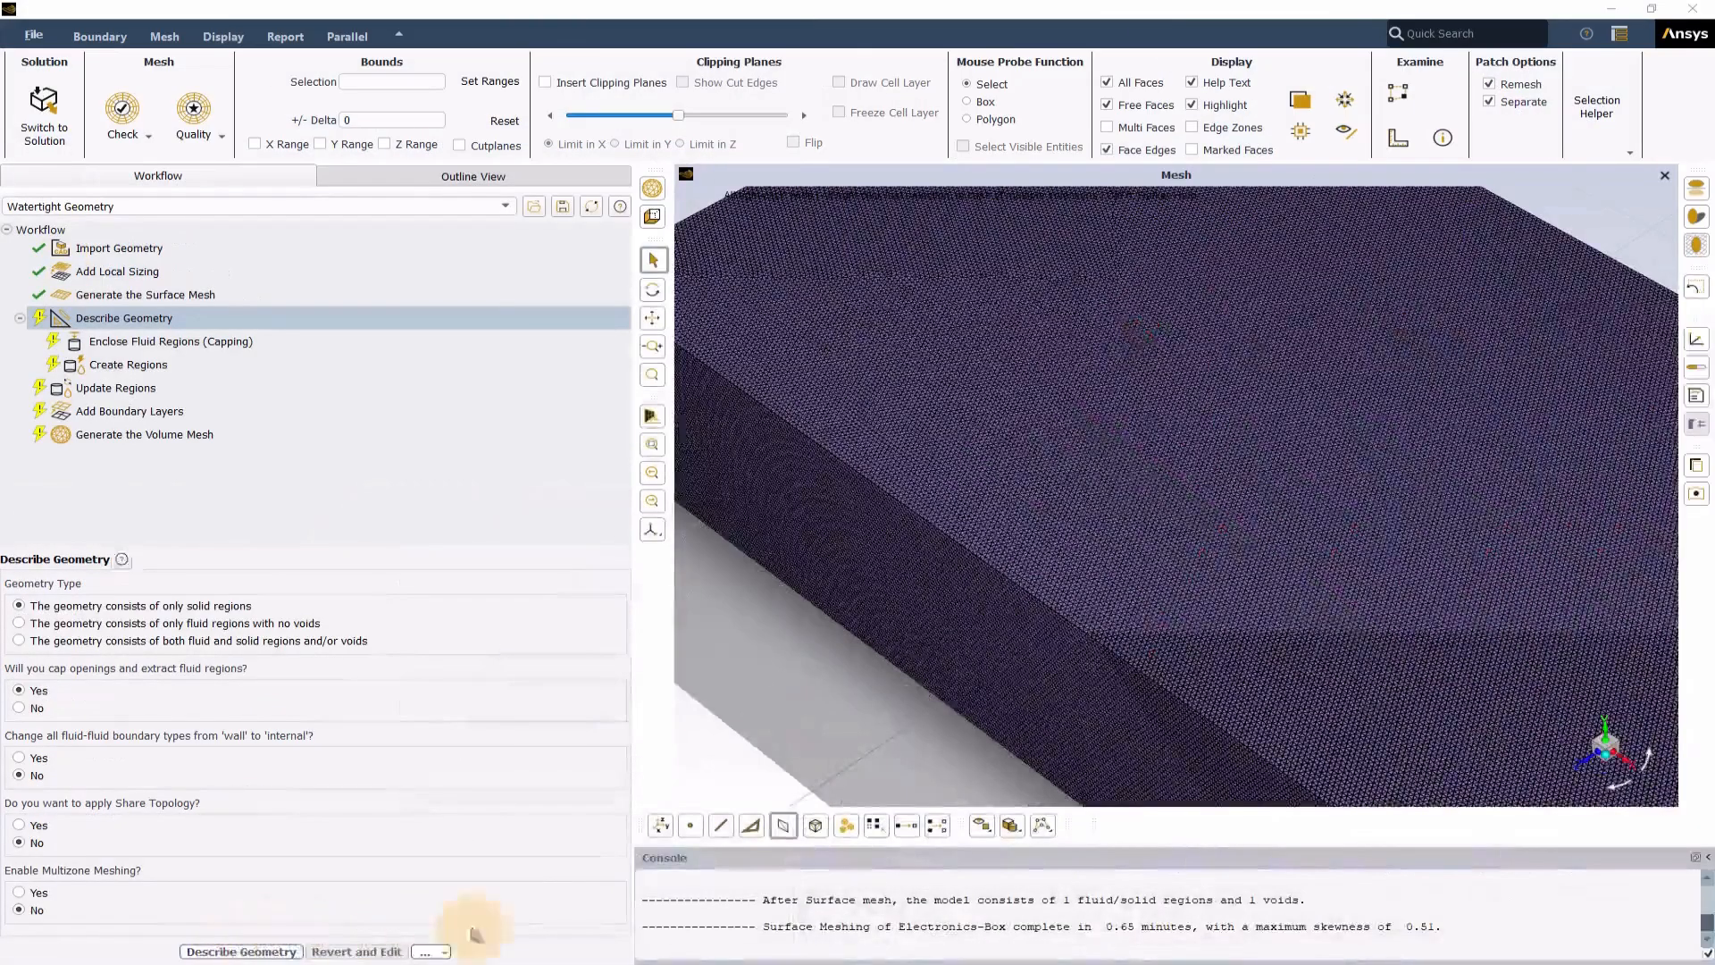
# Hide the outer enclosure boundary to inspect the surface mesh on the board, heat sinks and capacitors
pyautogui.click(1292, 650)
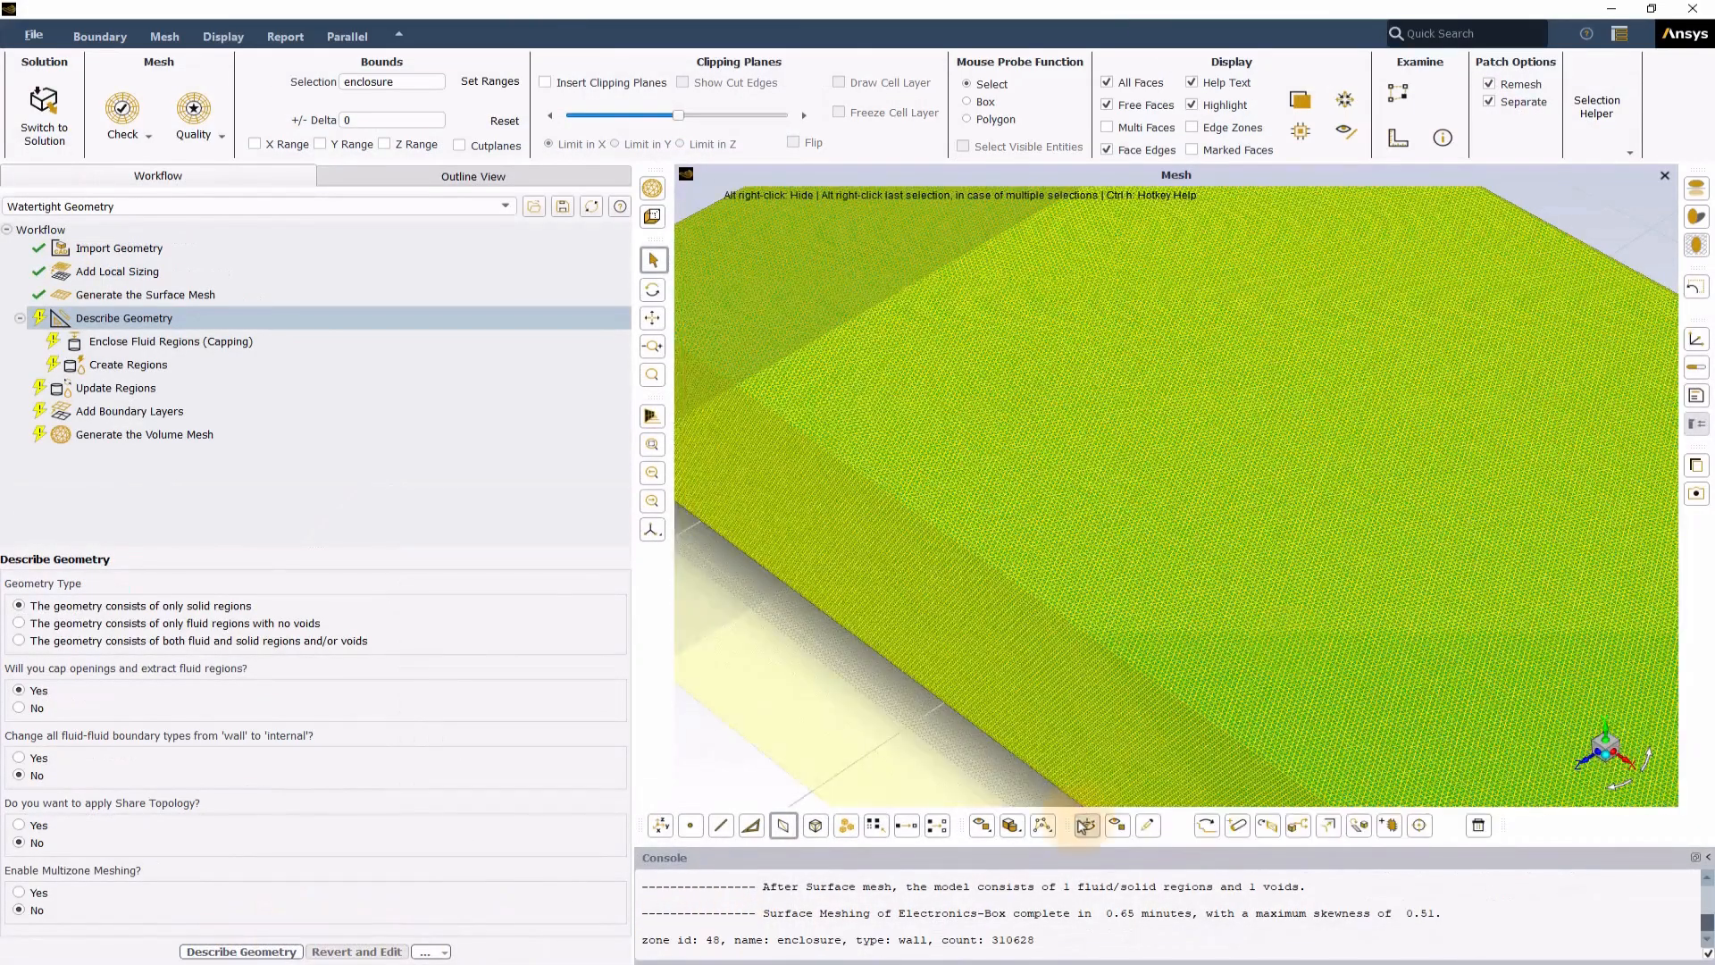
pyautogui.click(1086, 825)
pyautogui.scroll(2, 1027, 453)
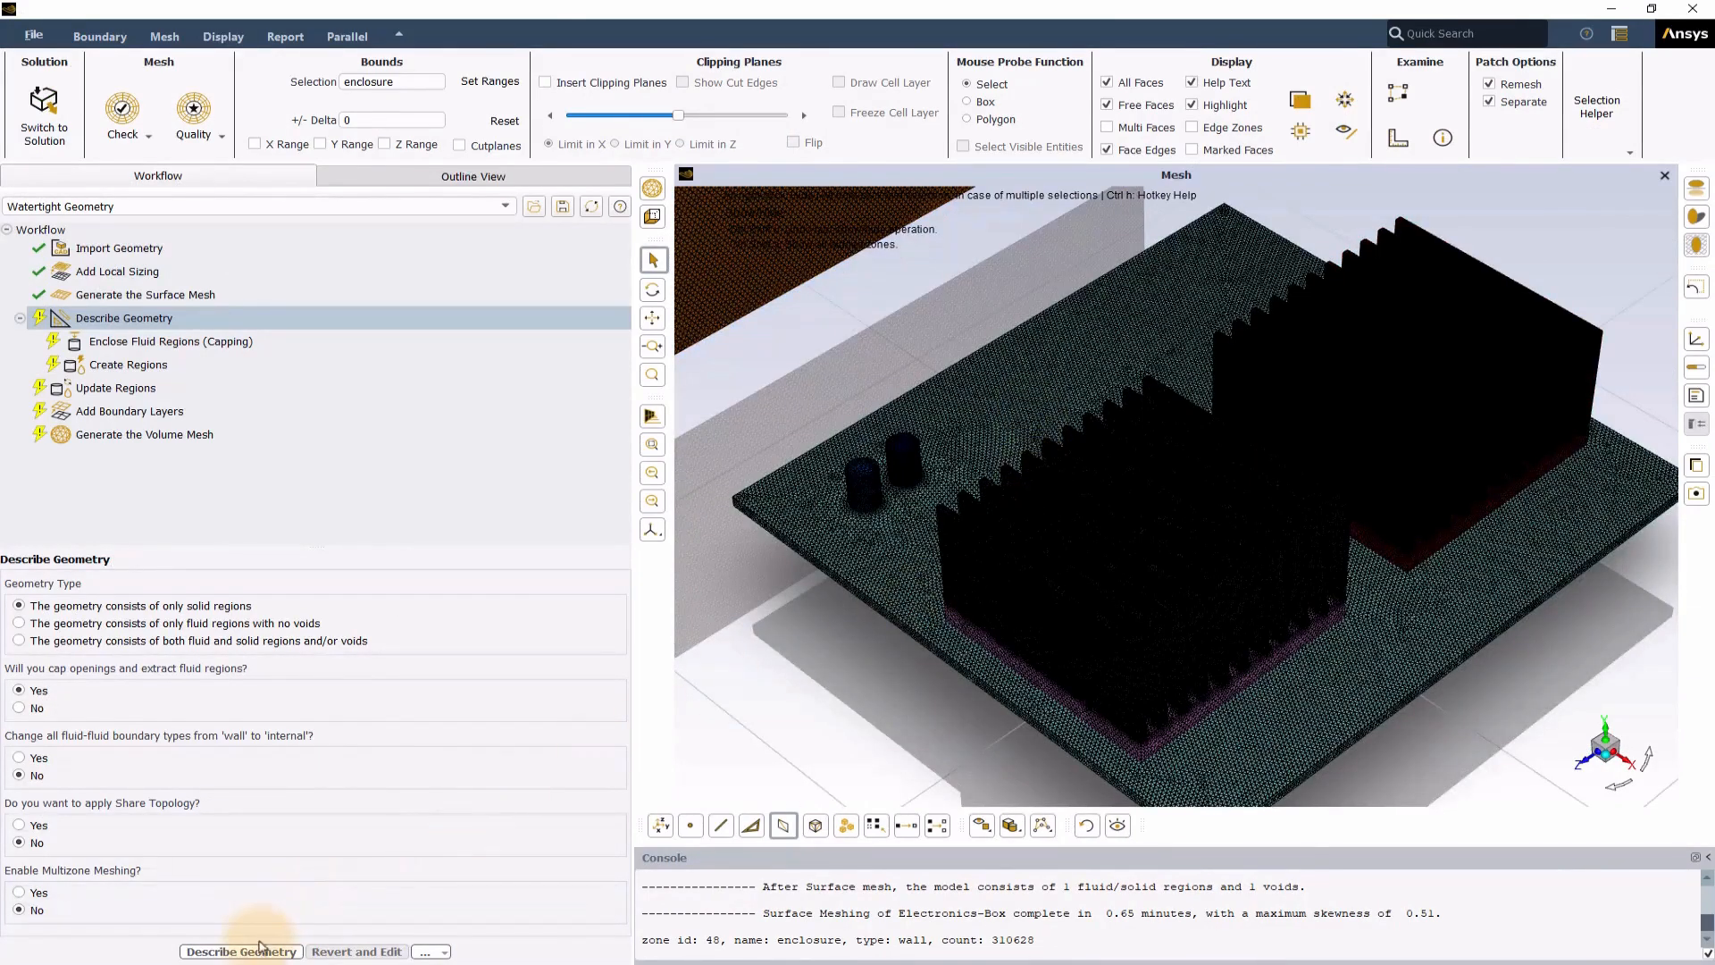
# Describe the geometry as only fluid regions with no voids, and update the boundaries with their existing types
pyautogui.click(18, 623)
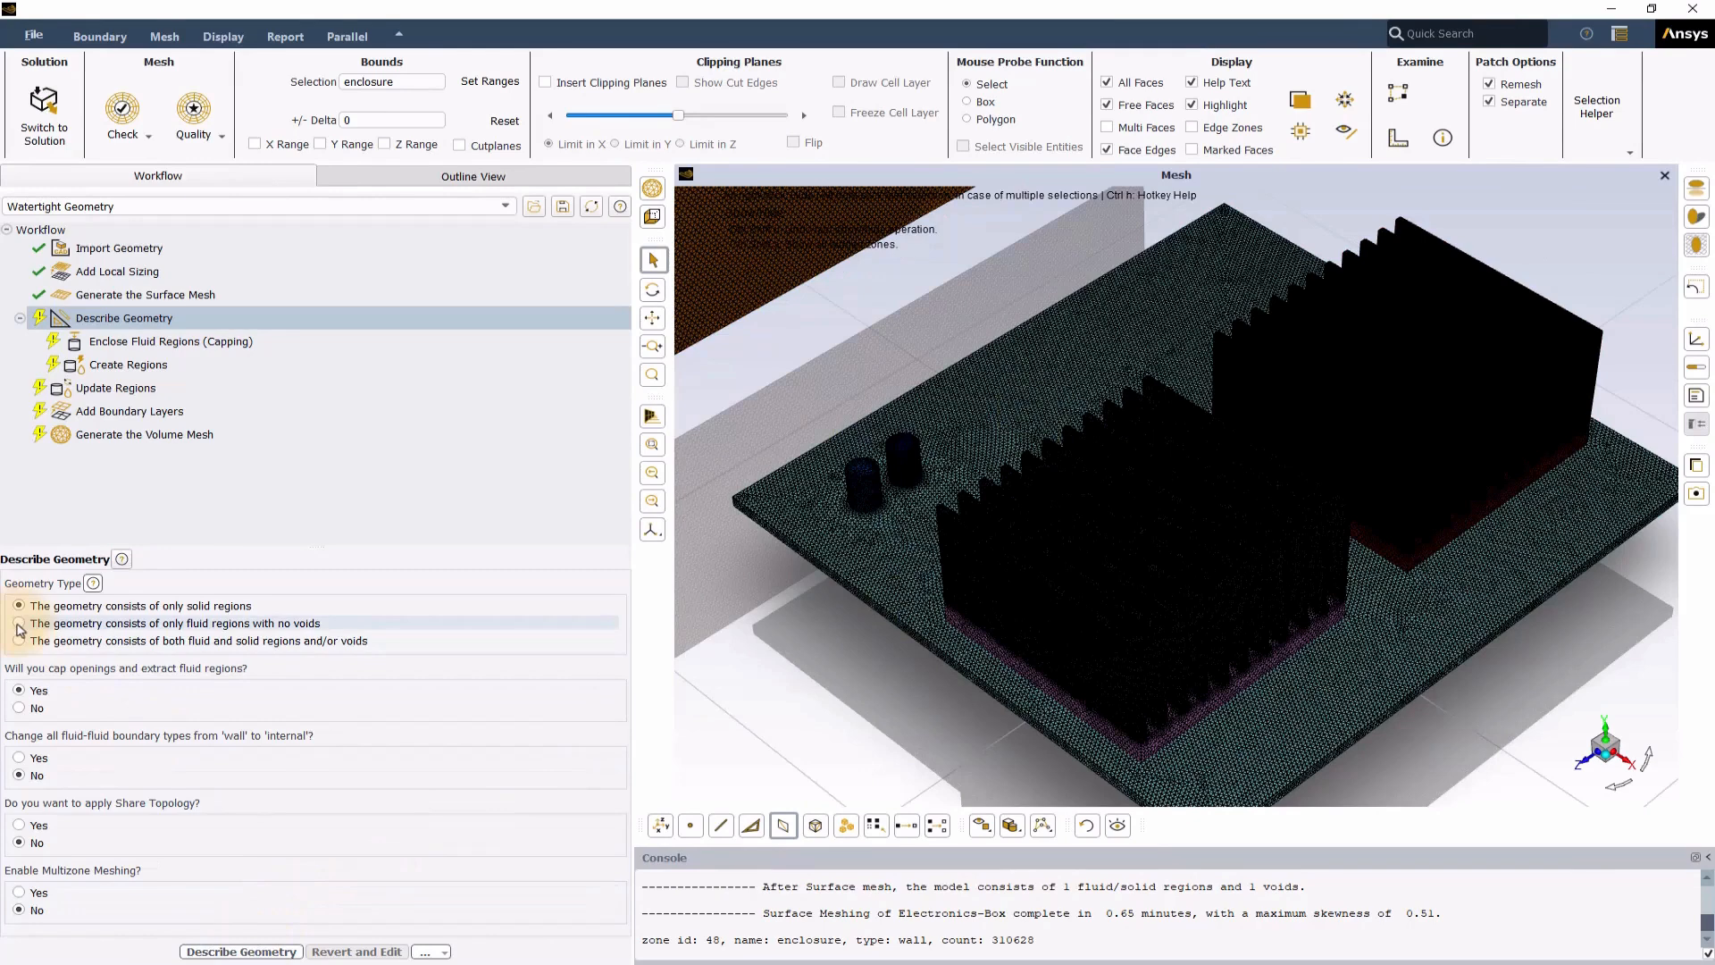
pyautogui.click(192, 951)
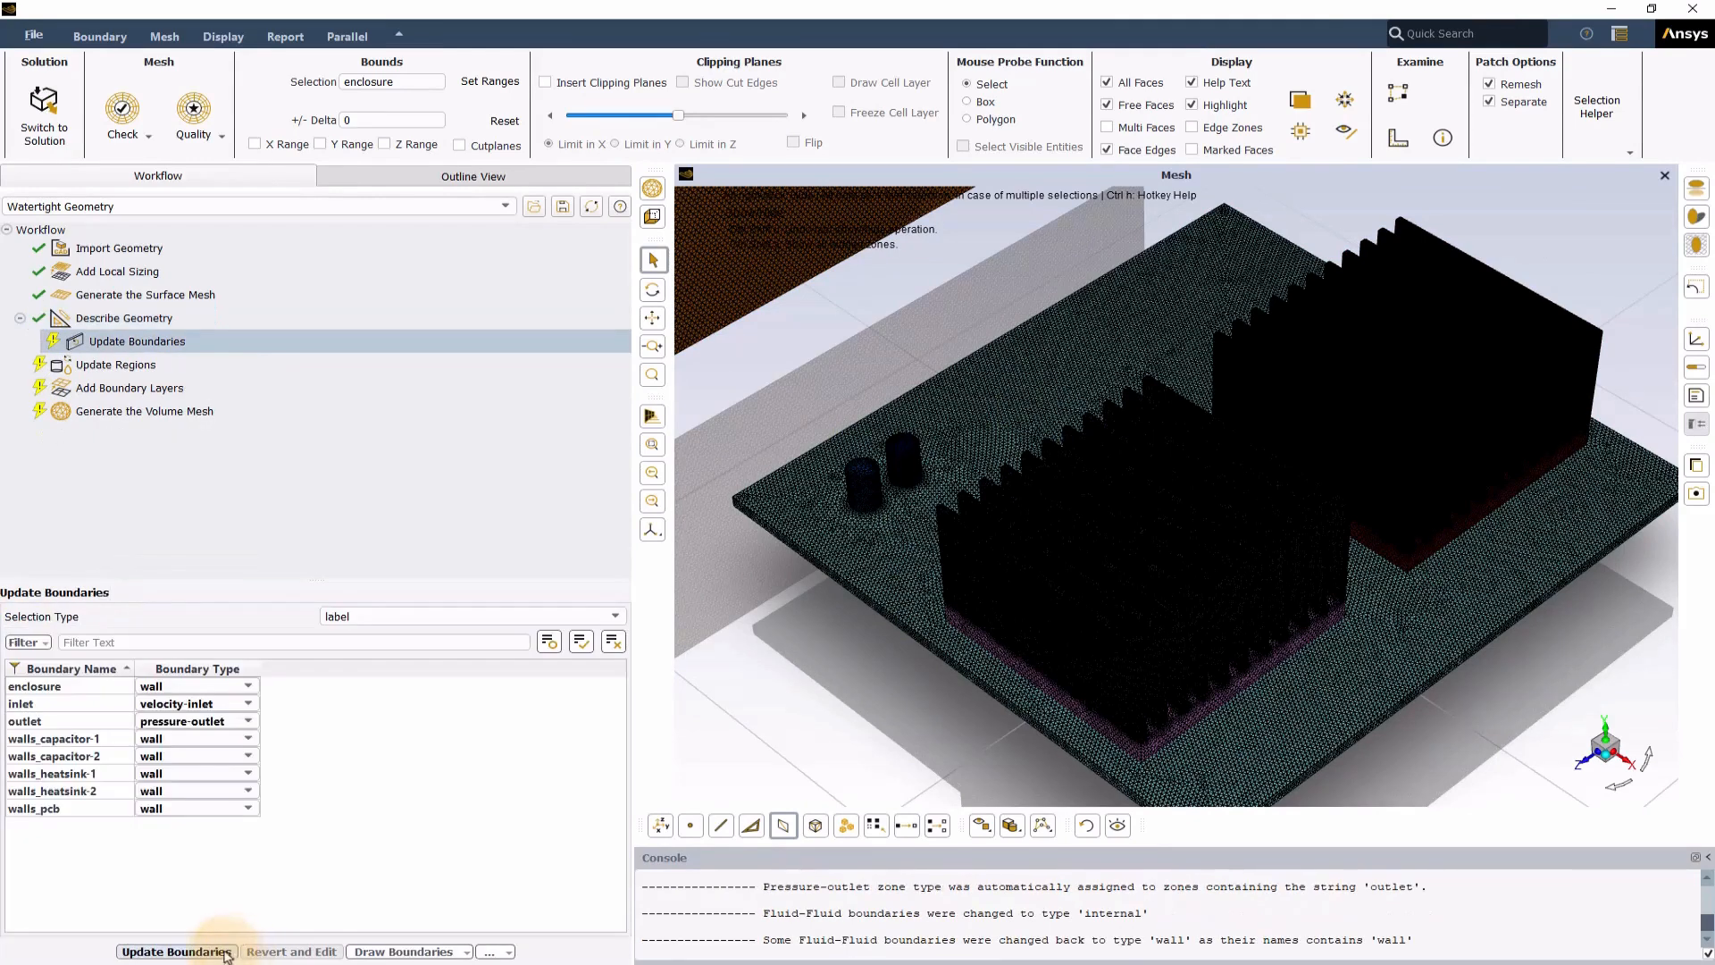
pyautogui.click(175, 951)
# Change the region named fluid to type dead and update the regions
pyautogui.click(198, 683)
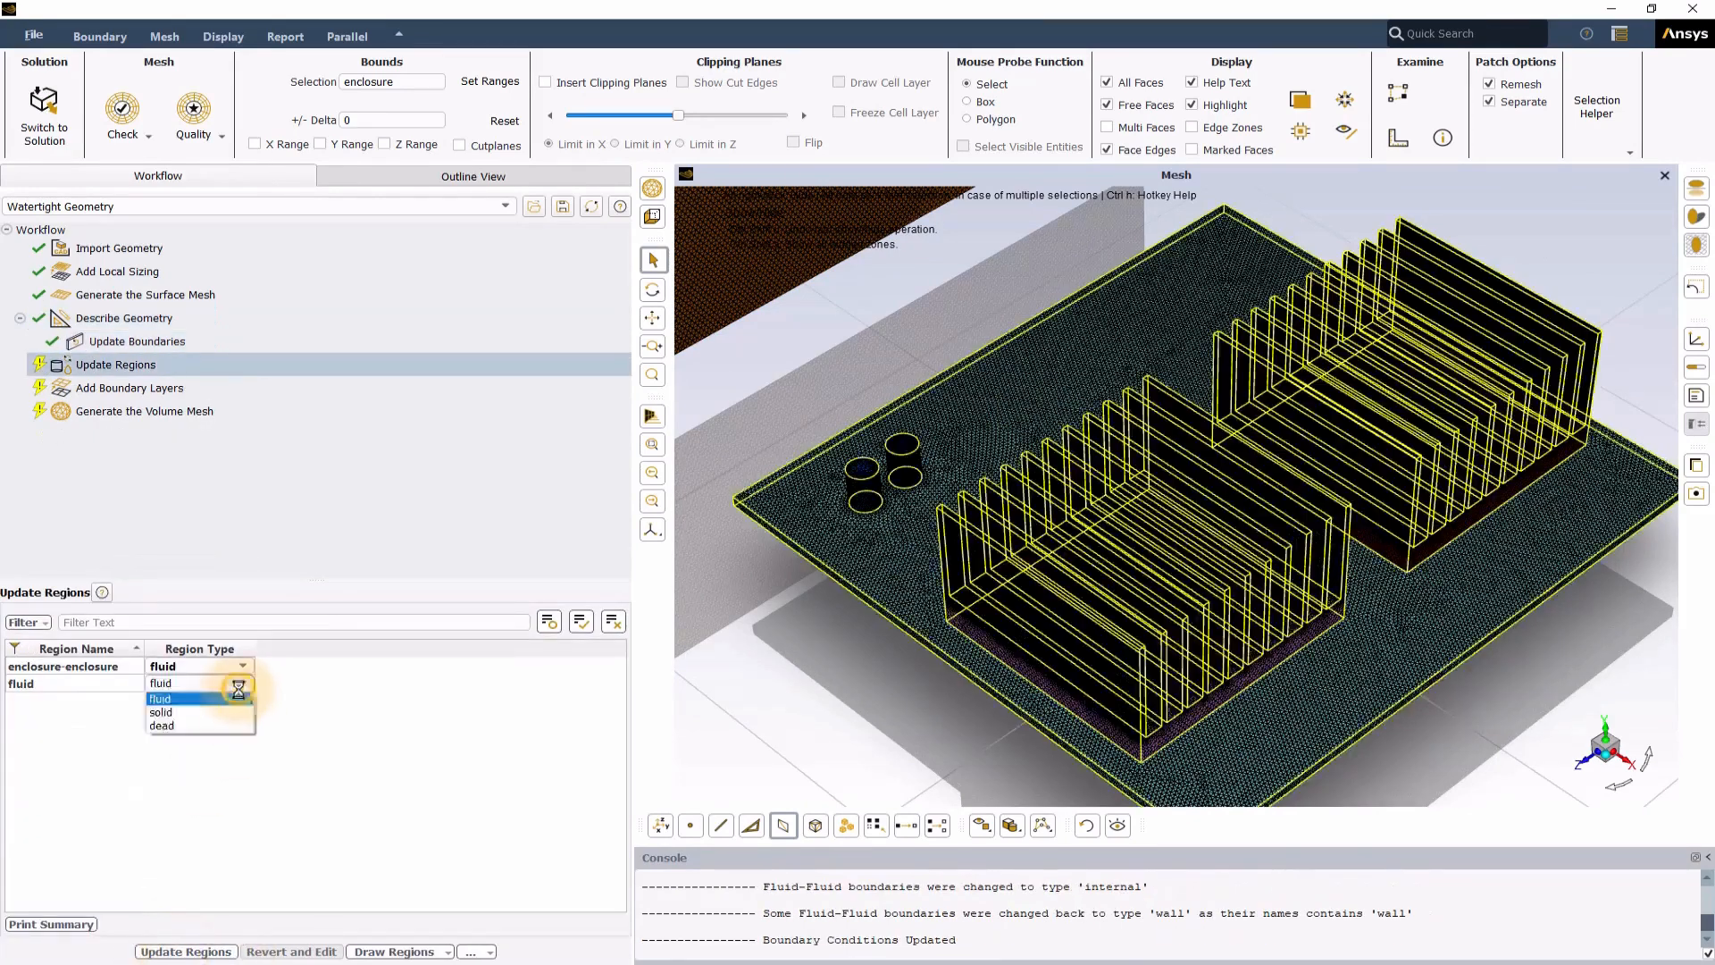
pyautogui.click(202, 731)
pyautogui.click(186, 952)
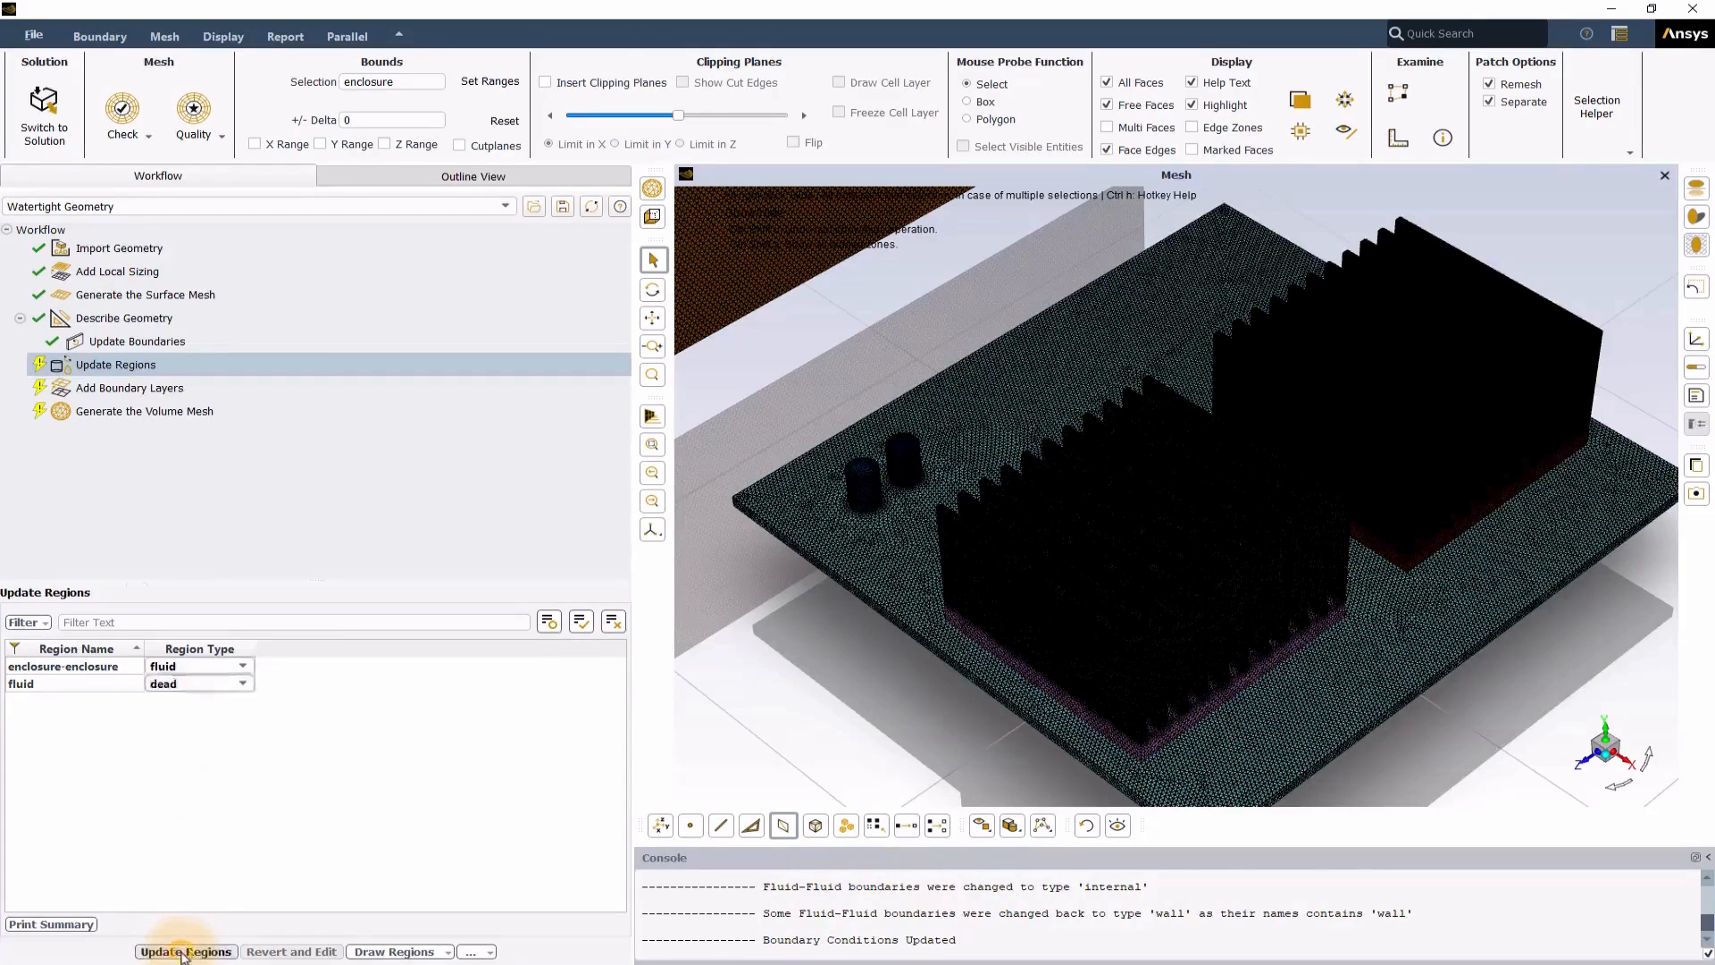
pyautogui.click(184, 952)
# Add the default smooth-transition boundary layers and generate the volume mesh filled with polyhedra
pyautogui.click(223, 434)
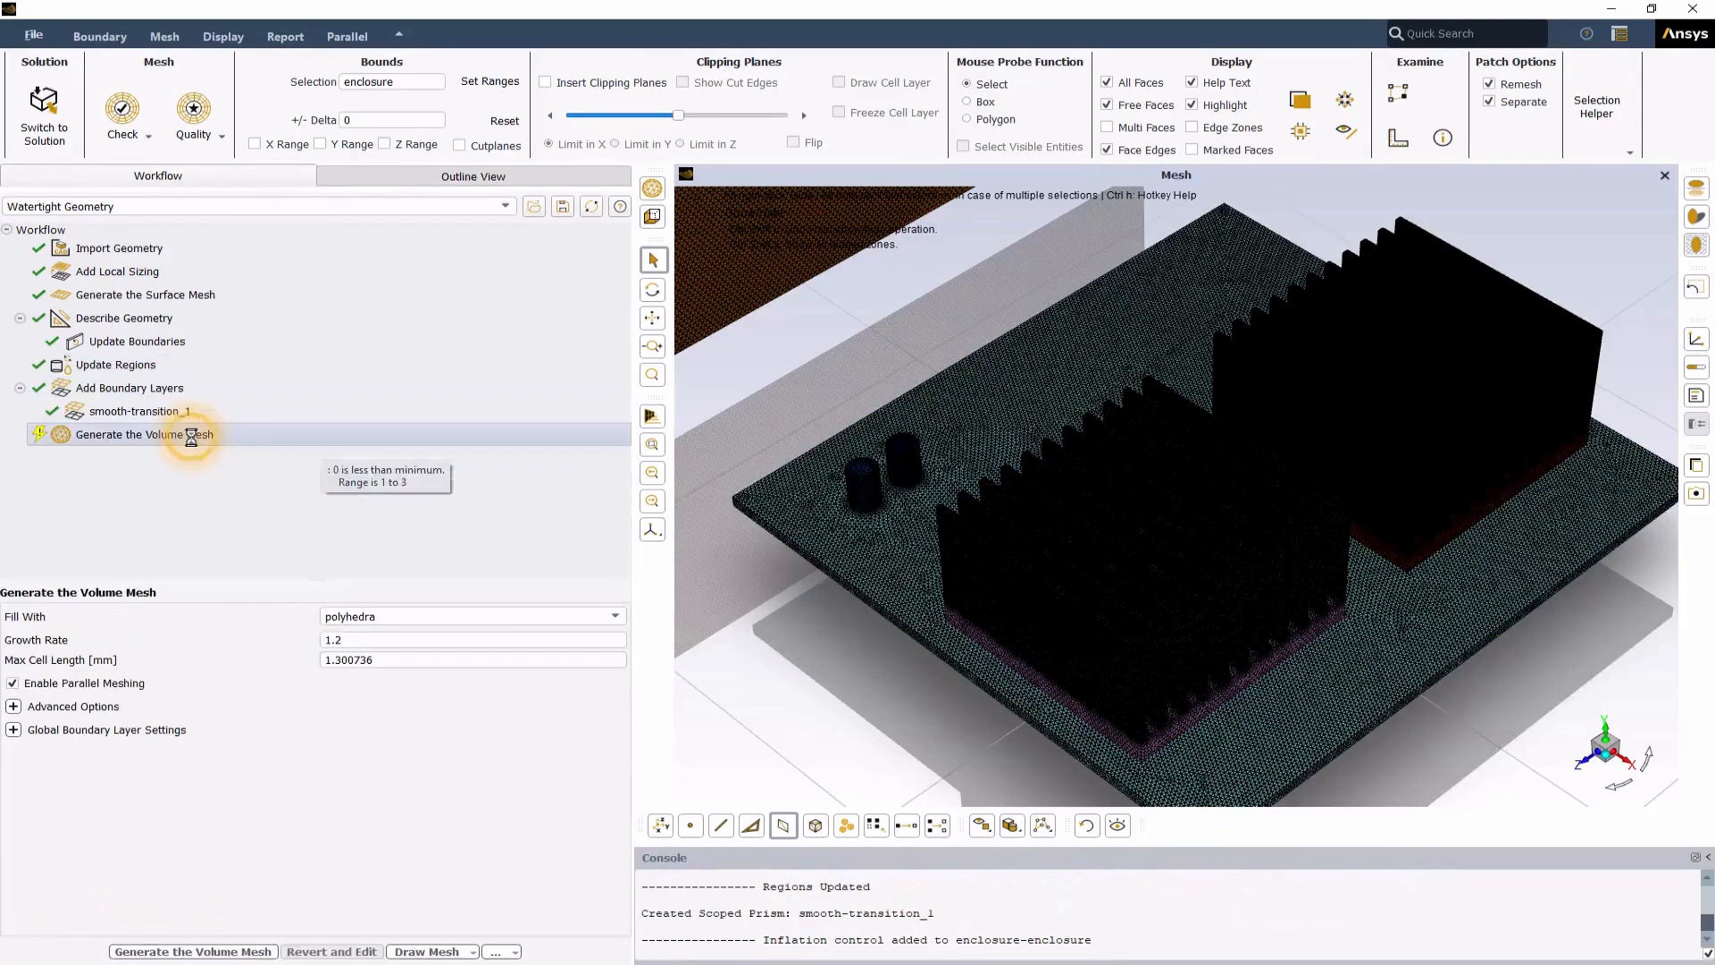
pyautogui.click(212, 952)
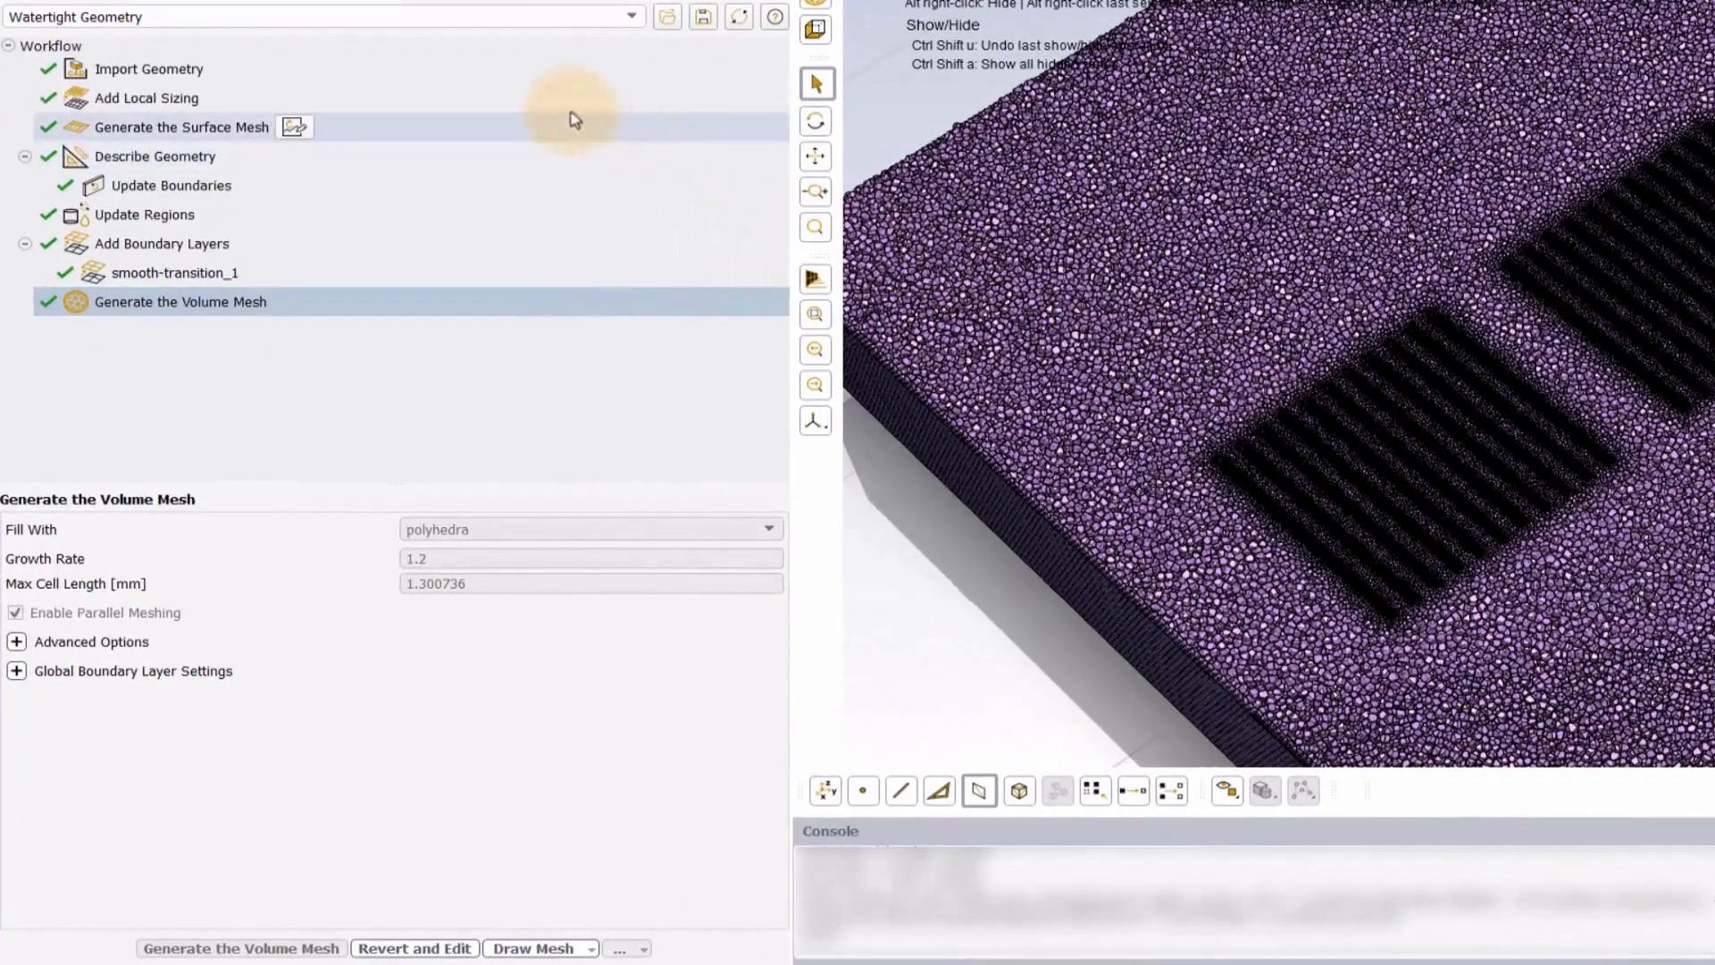
# Enable local sizing and define a Curvature size control on the walls_capacitor-1 and walls_capacitor-2 faces
pyautogui.click(134, 101)
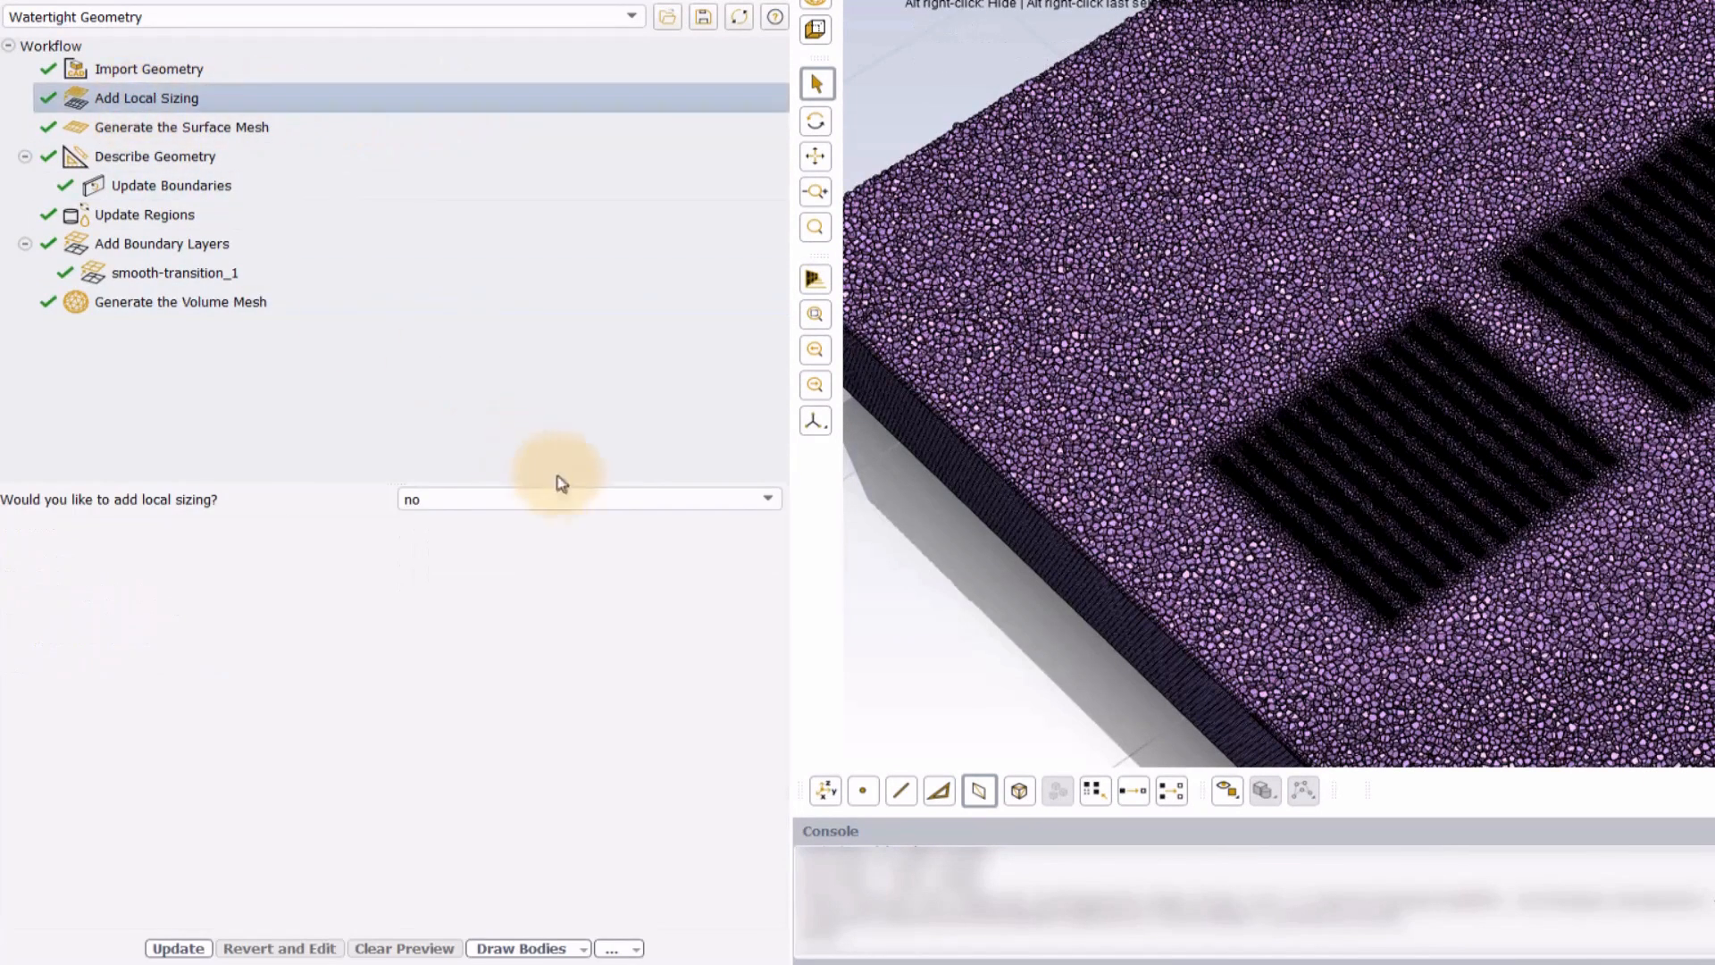
pyautogui.click(639, 505)
pyautogui.click(637, 523)
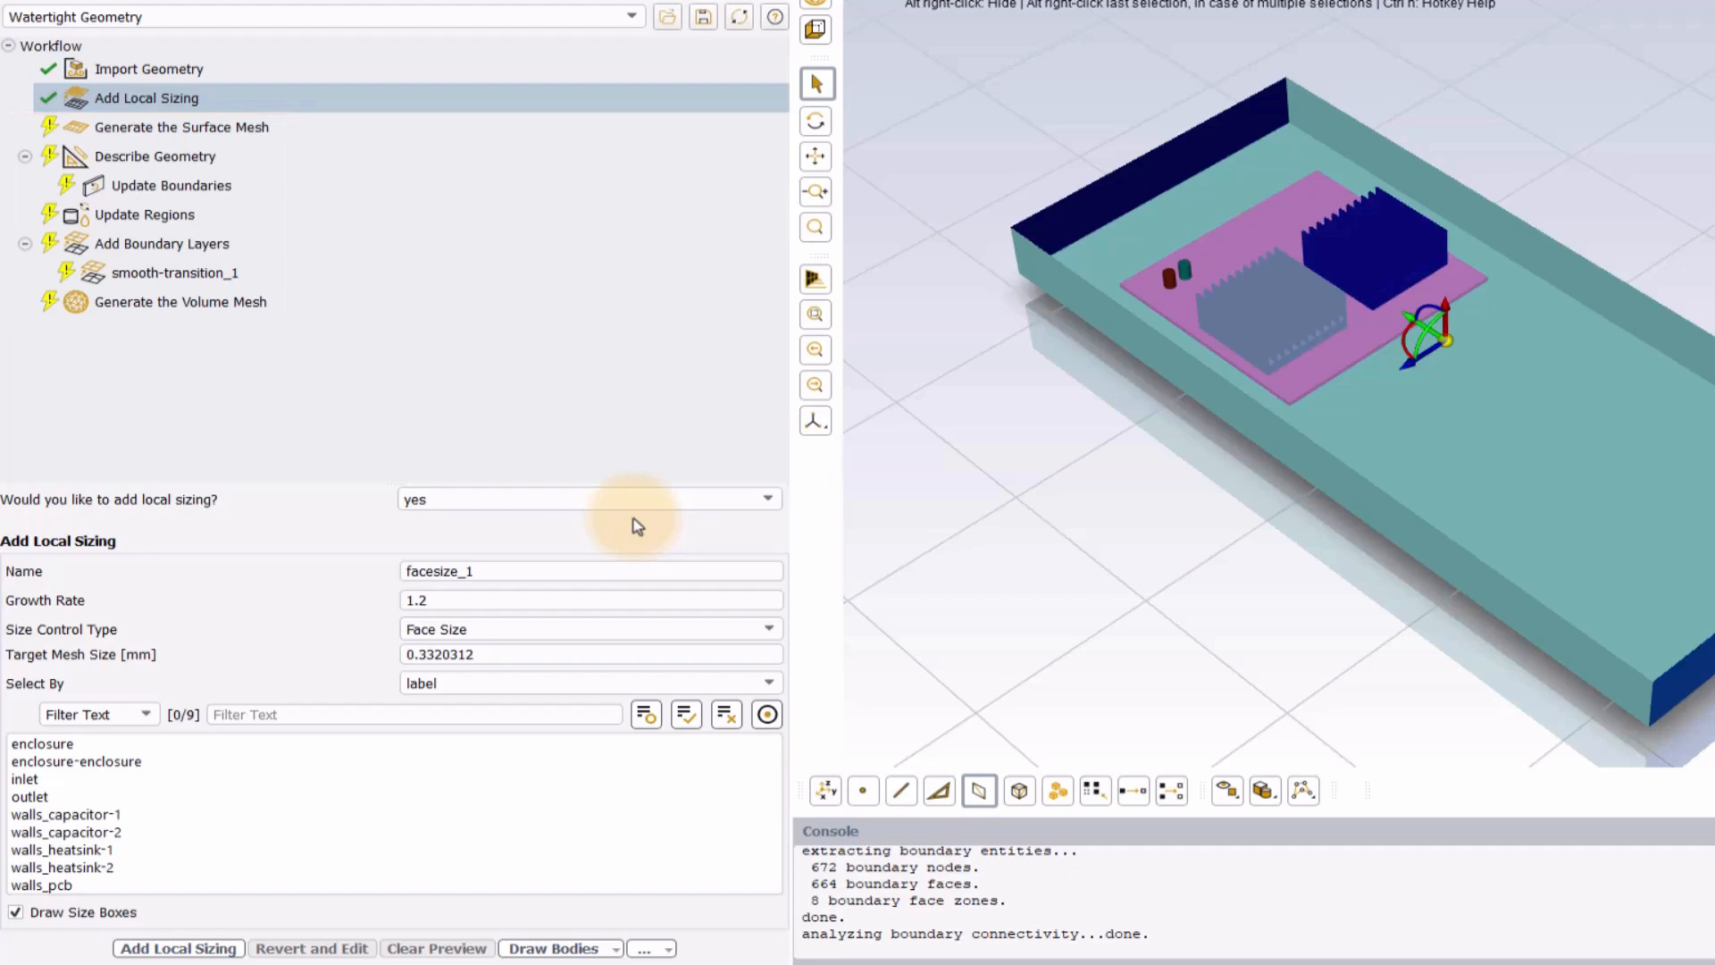
pyautogui.click(755, 628)
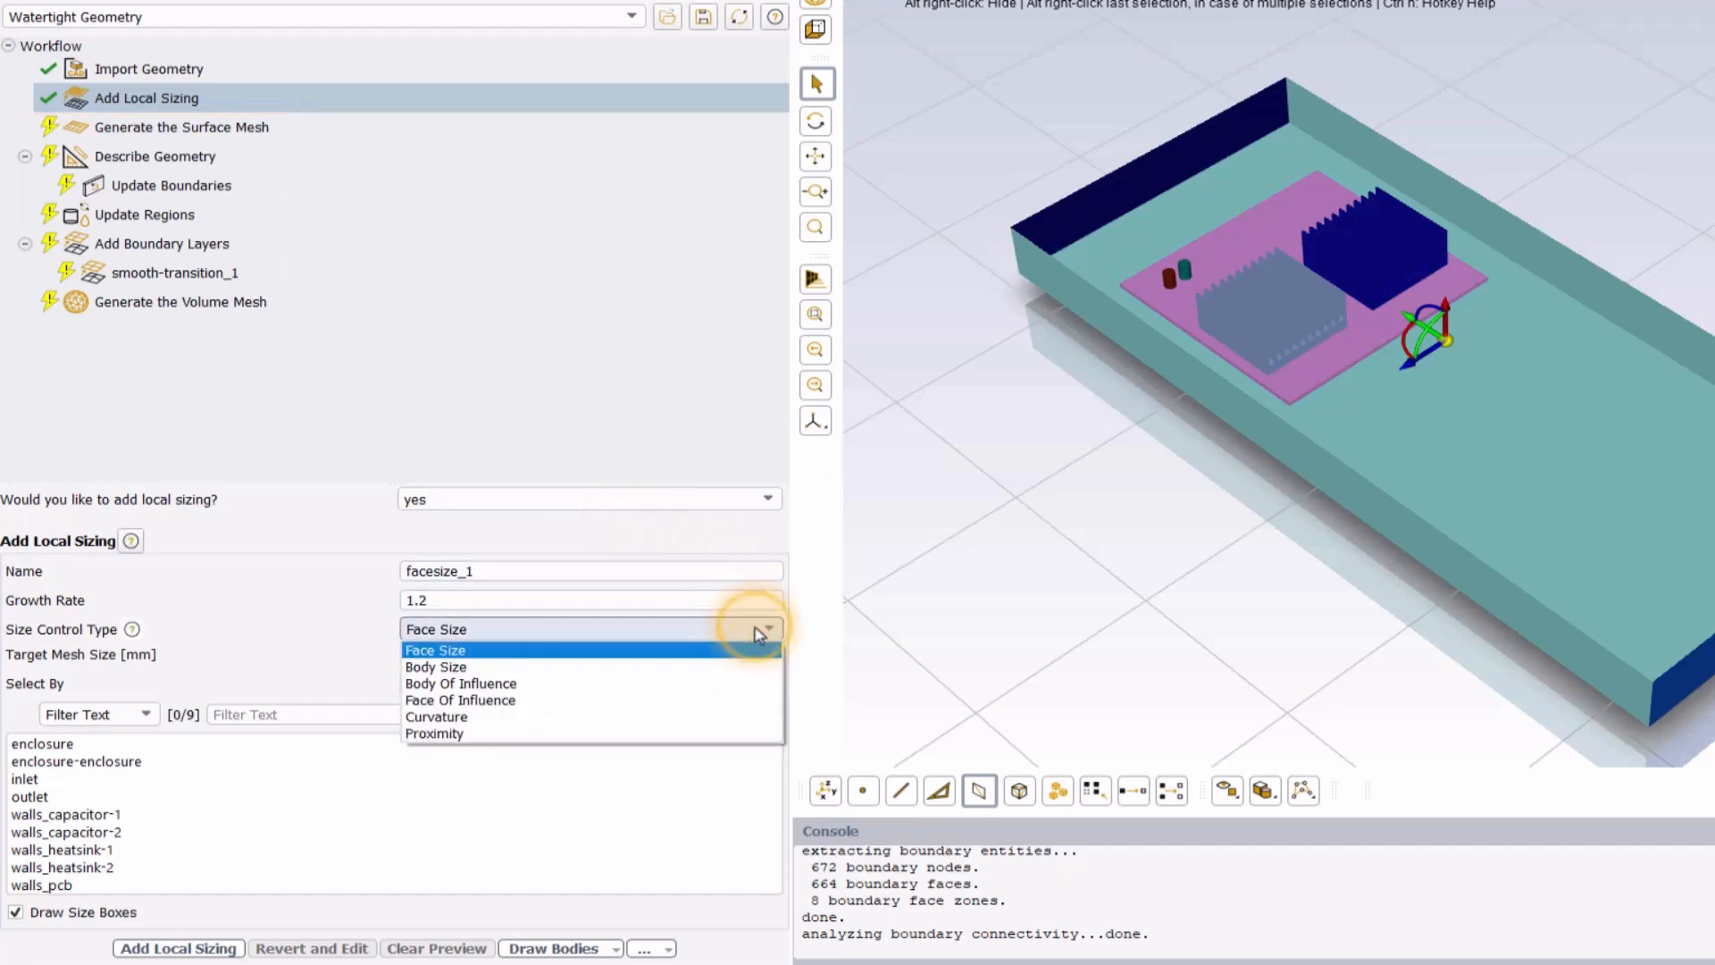
pyautogui.click(733, 716)
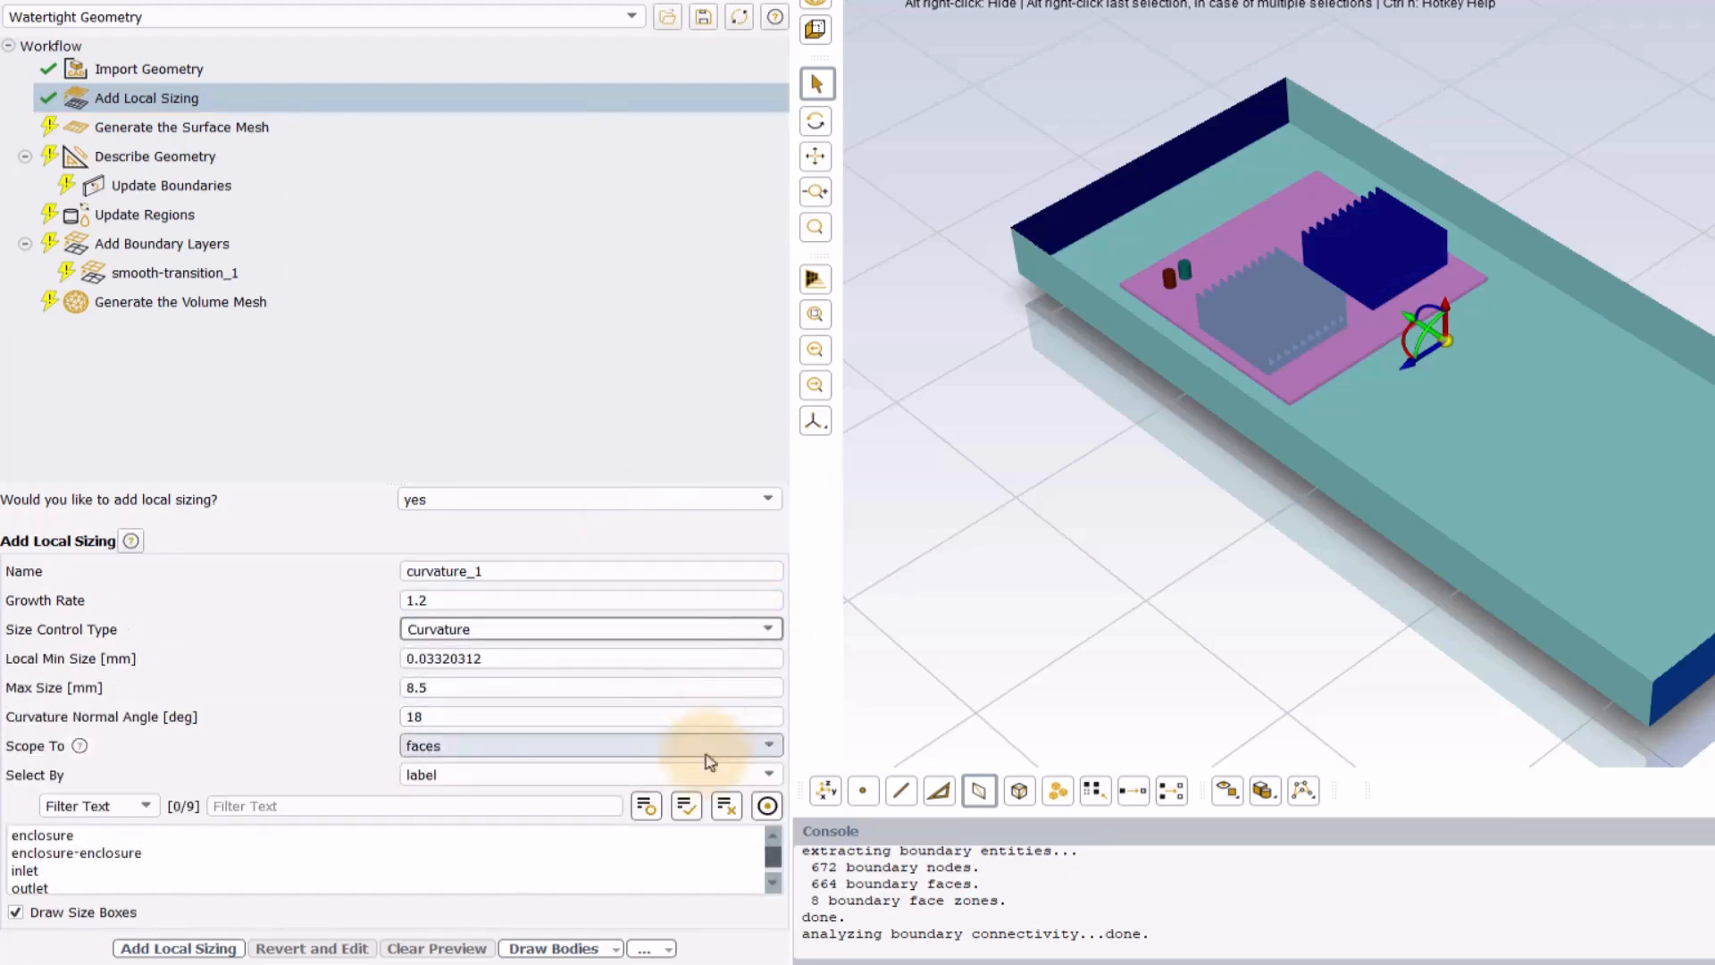
pyautogui.scroll(-1, 474, 858)
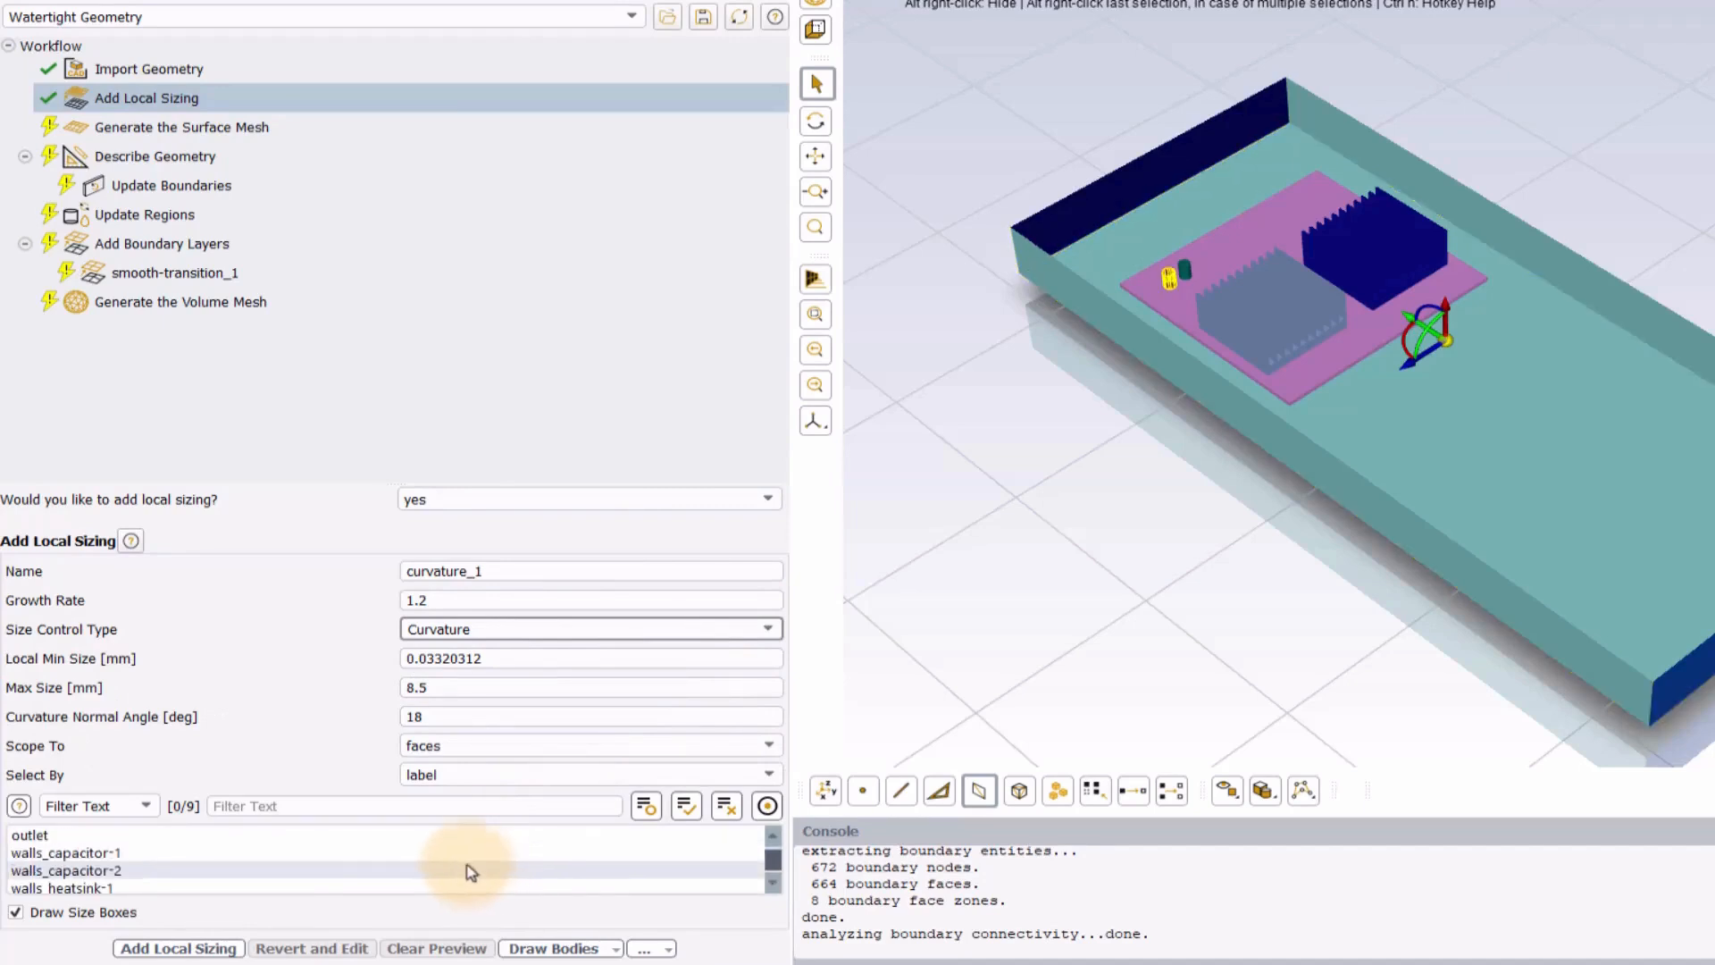
pyautogui.click(462, 853)
pyautogui.click(467, 871)
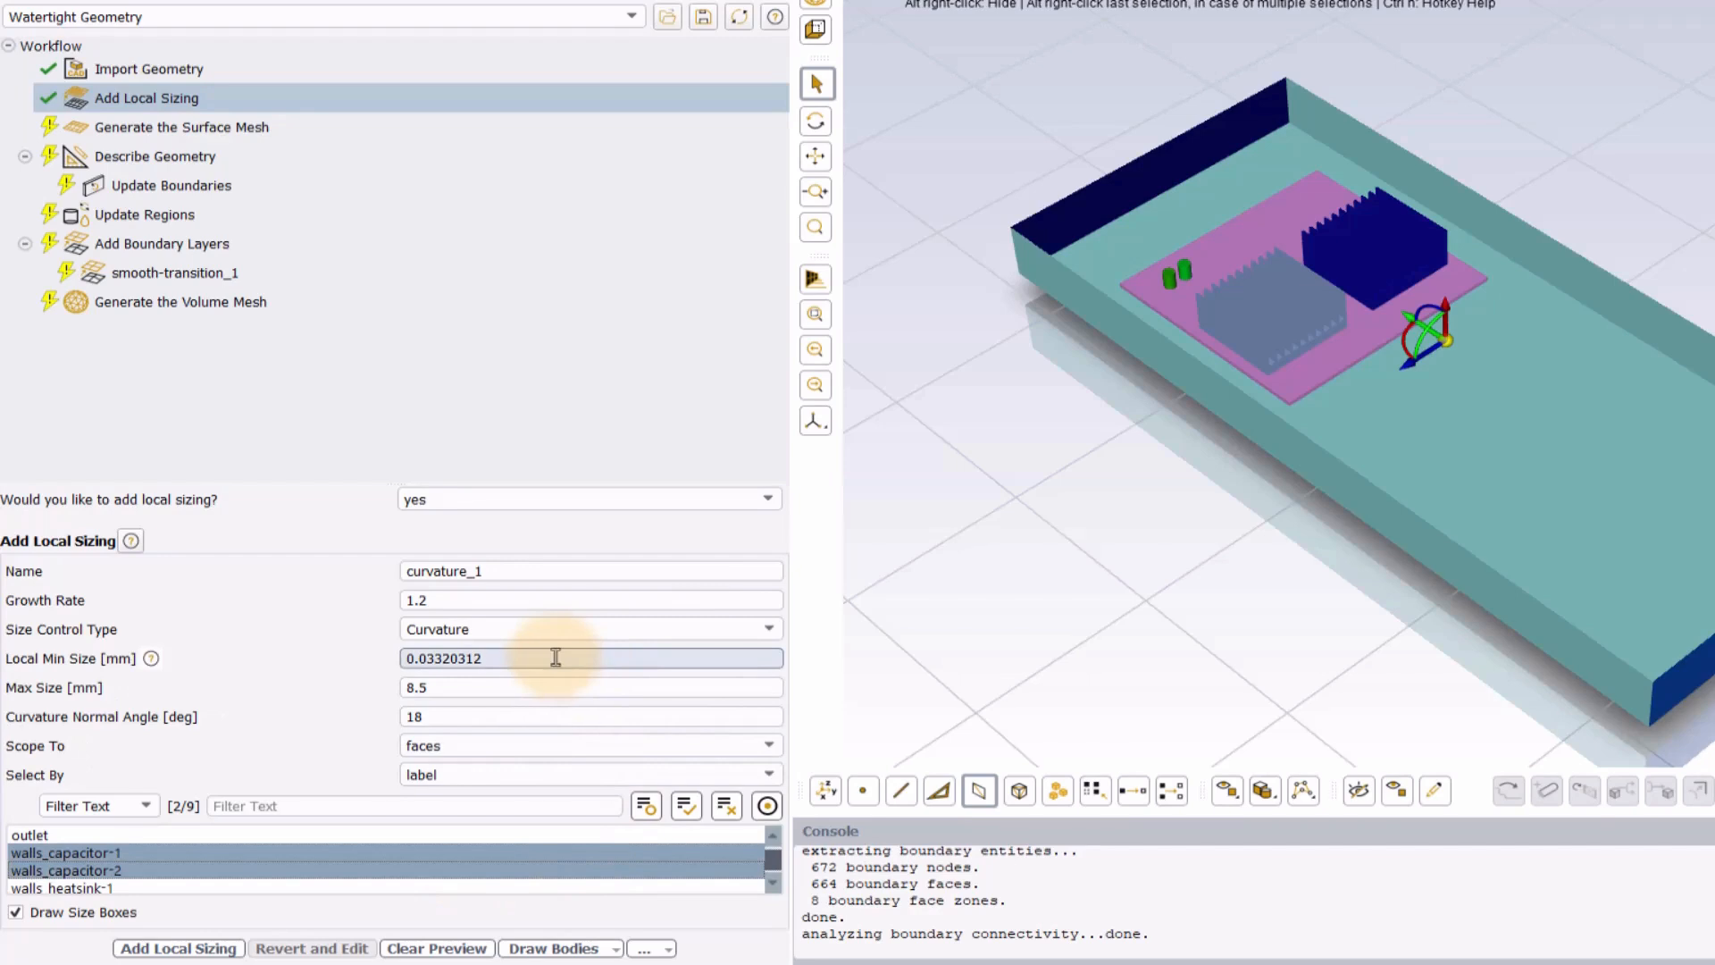
# Set the curvature control's local minimum size to 0.03 mm, maximum size to 1 mm and normal angle to 10 degrees, and add it
pyautogui.moveTo(556, 657); pyautogui.dragTo(407, 657)
pyautogui.write('0.03')
pyautogui.moveTo(429, 686); pyautogui.dragTo(413, 718)
pyautogui.write('1')
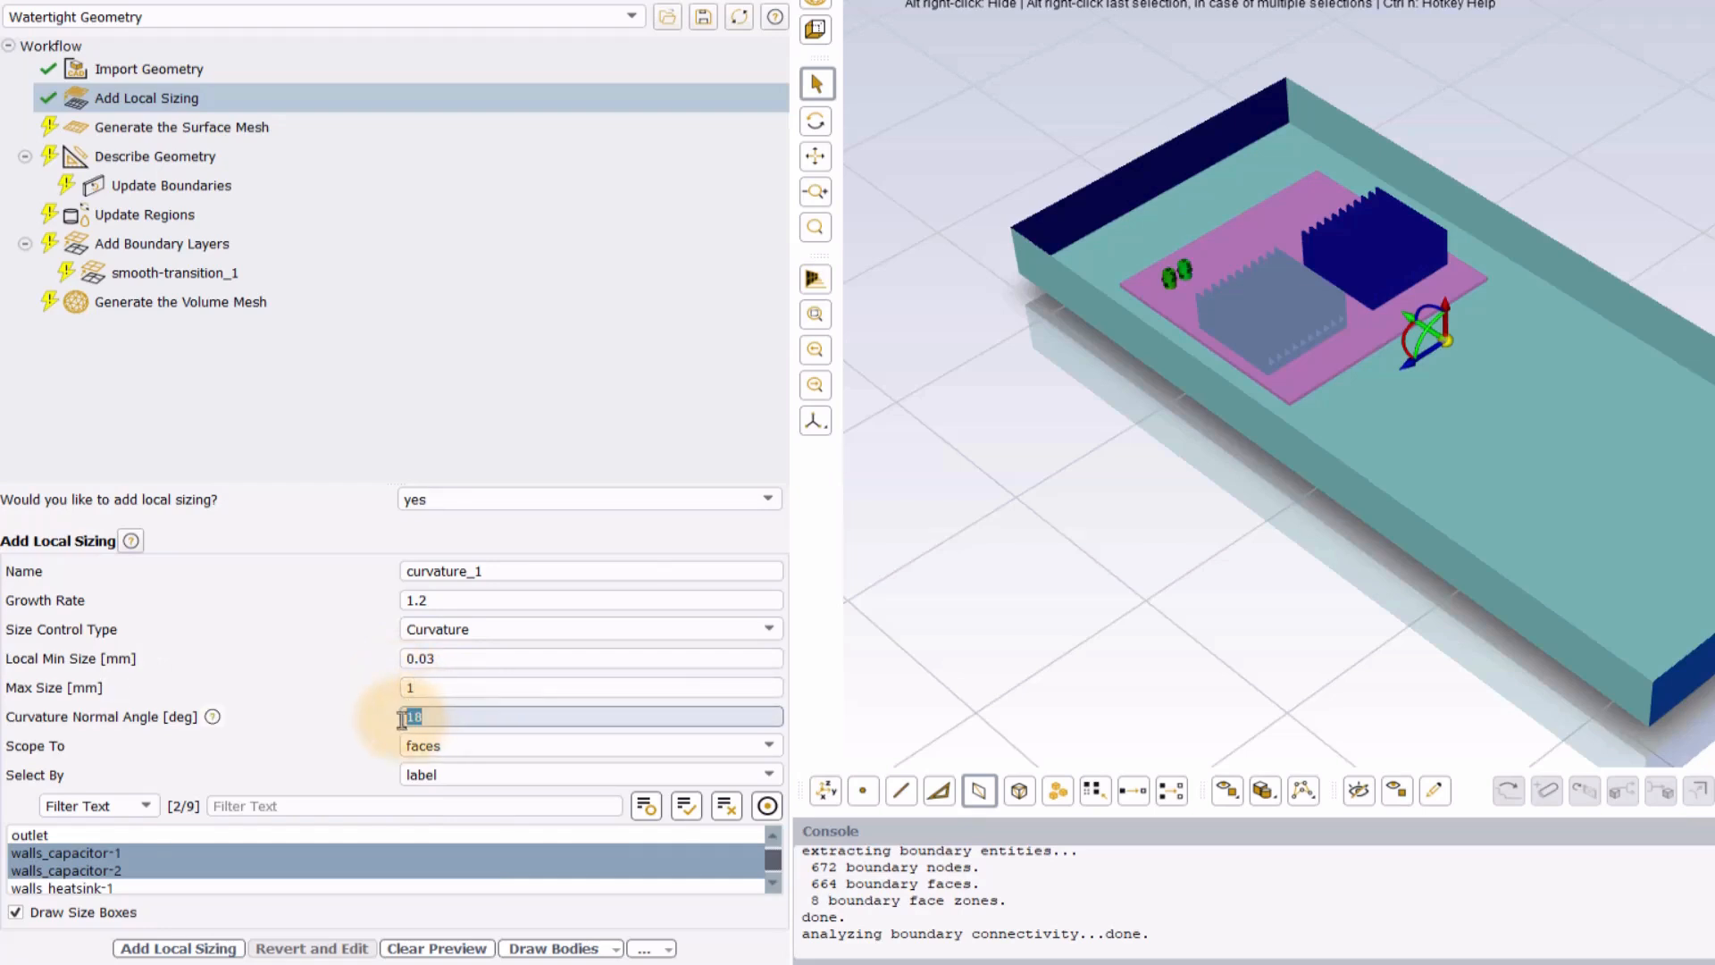
pyautogui.click(381, 750)
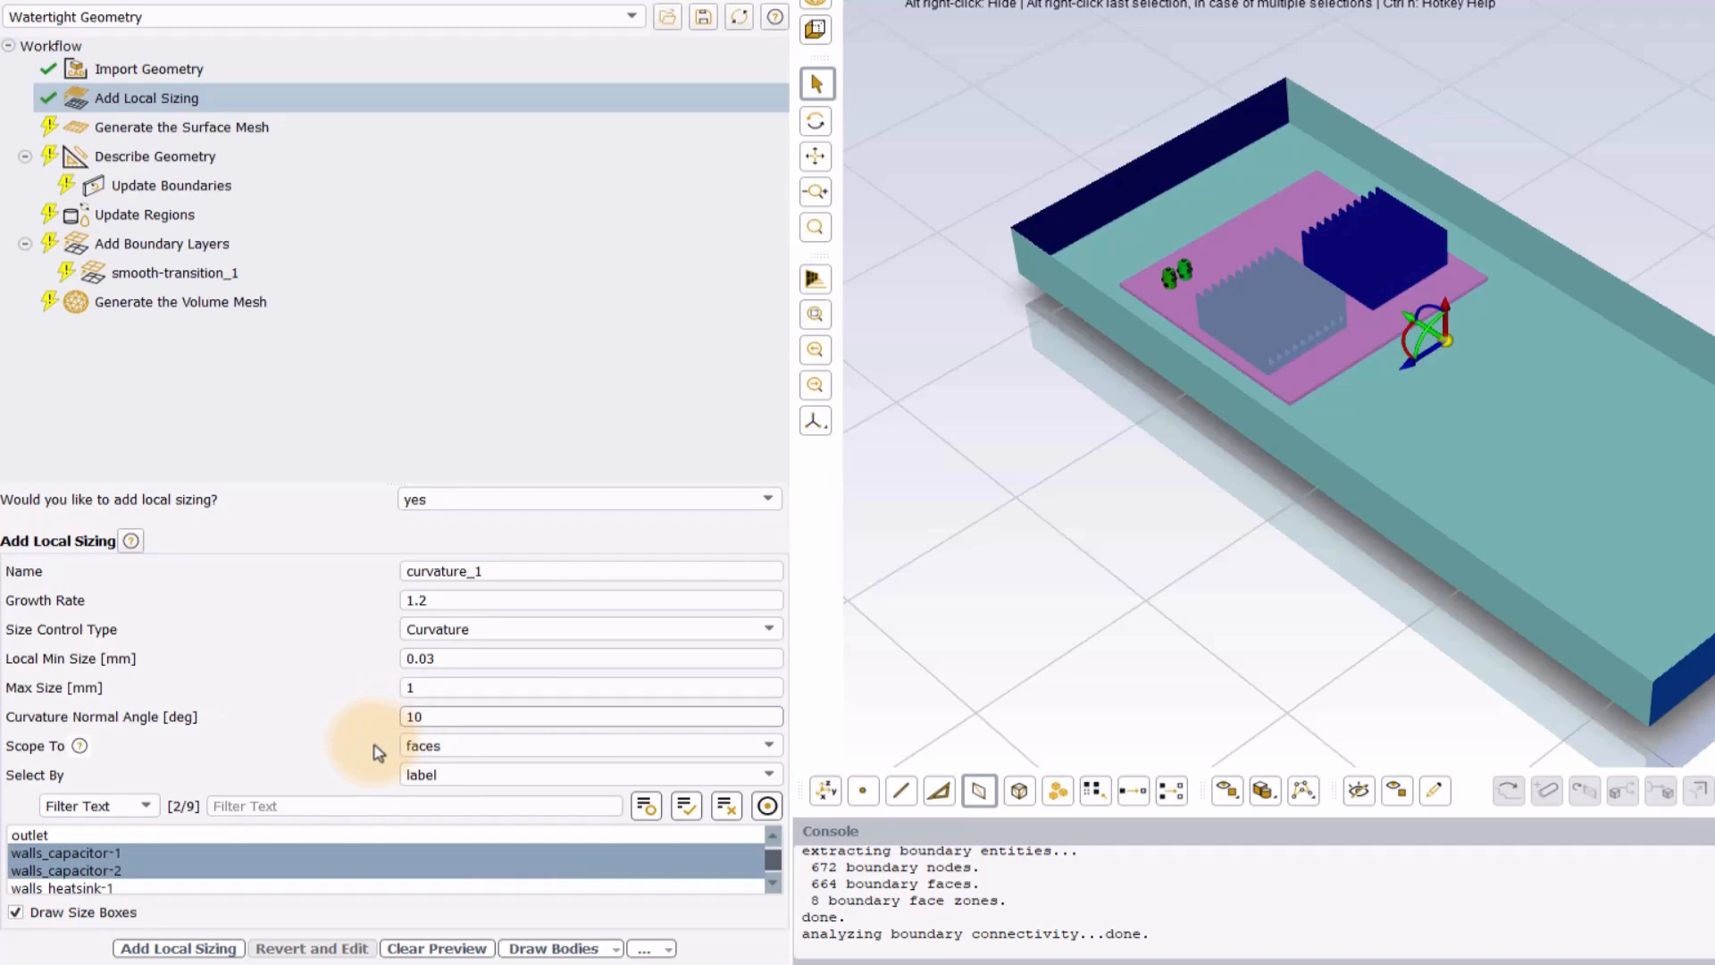
pyautogui.click(201, 948)
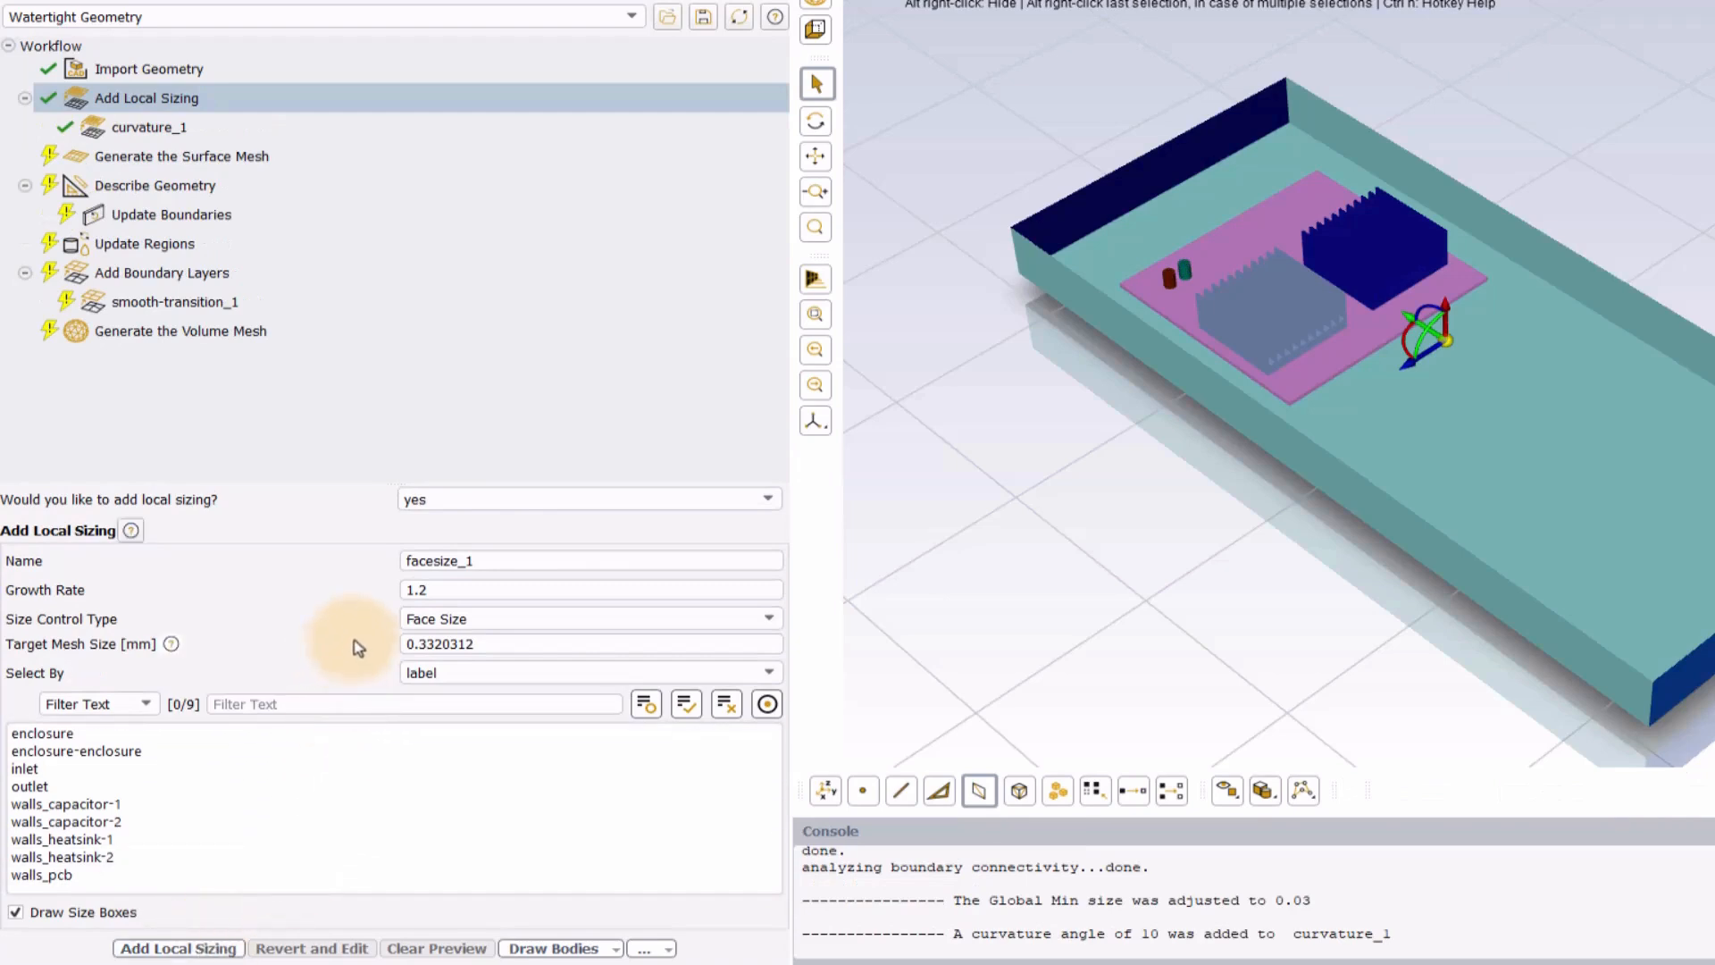
# Define a Proximity size control scoped to the walls_heatsink-1 and walls_heatsink-2 faces
pyautogui.click(766, 619)
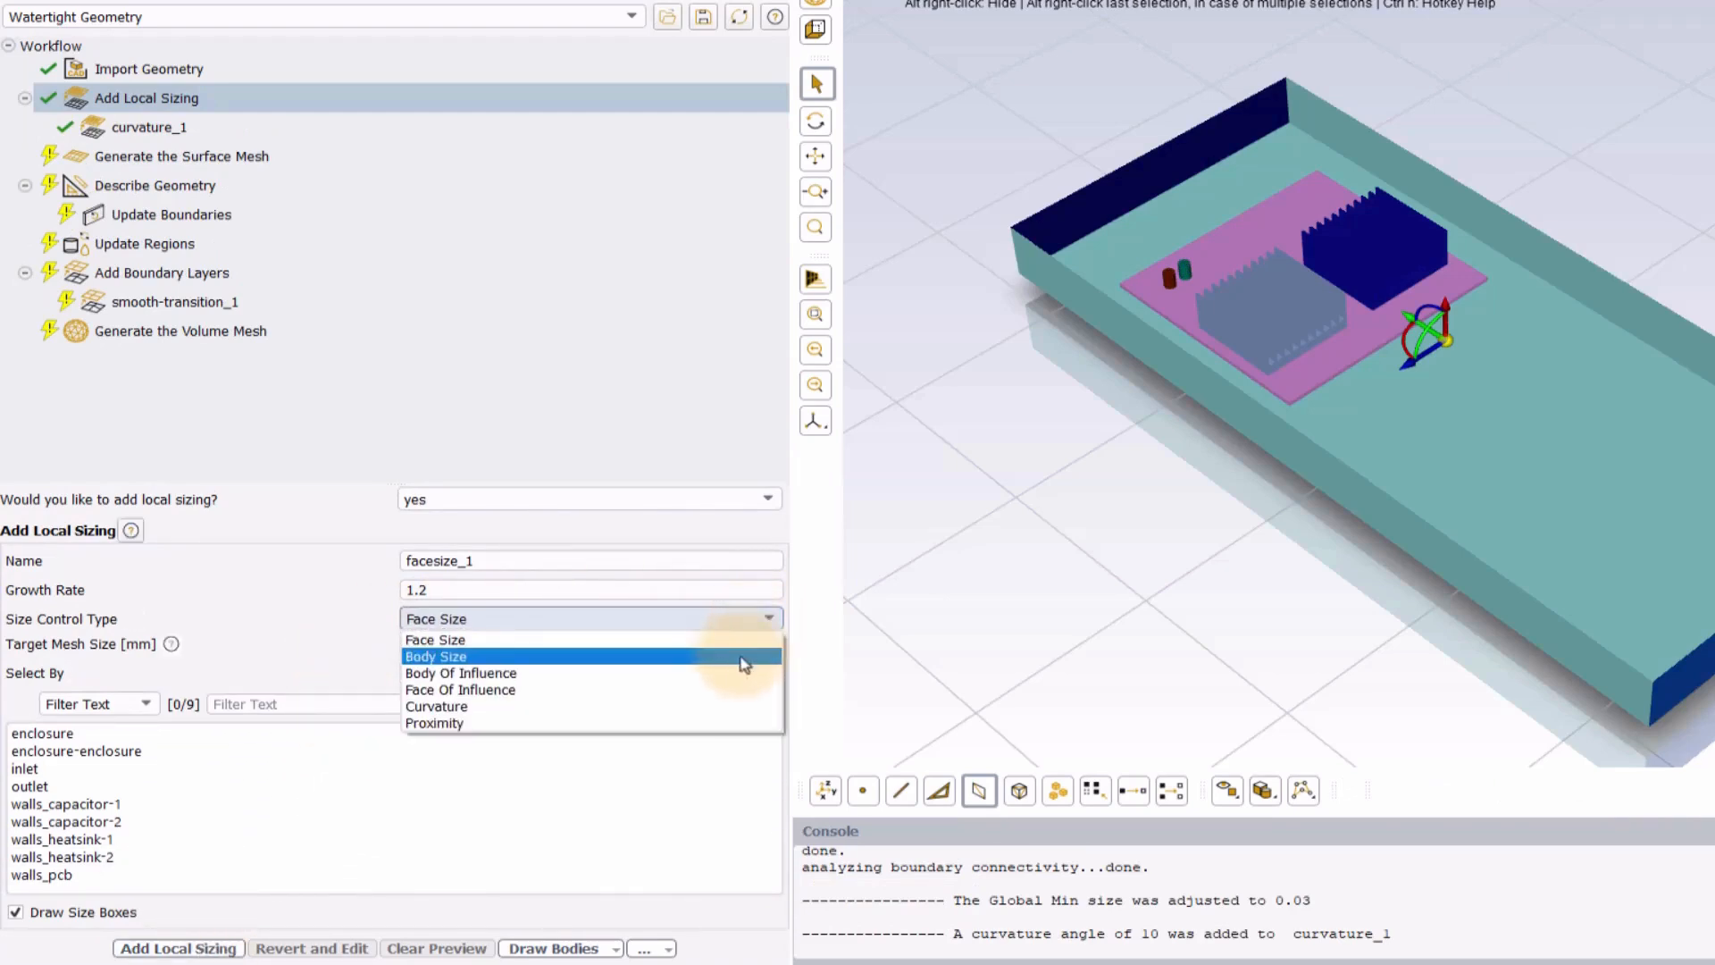
pyautogui.click(697, 723)
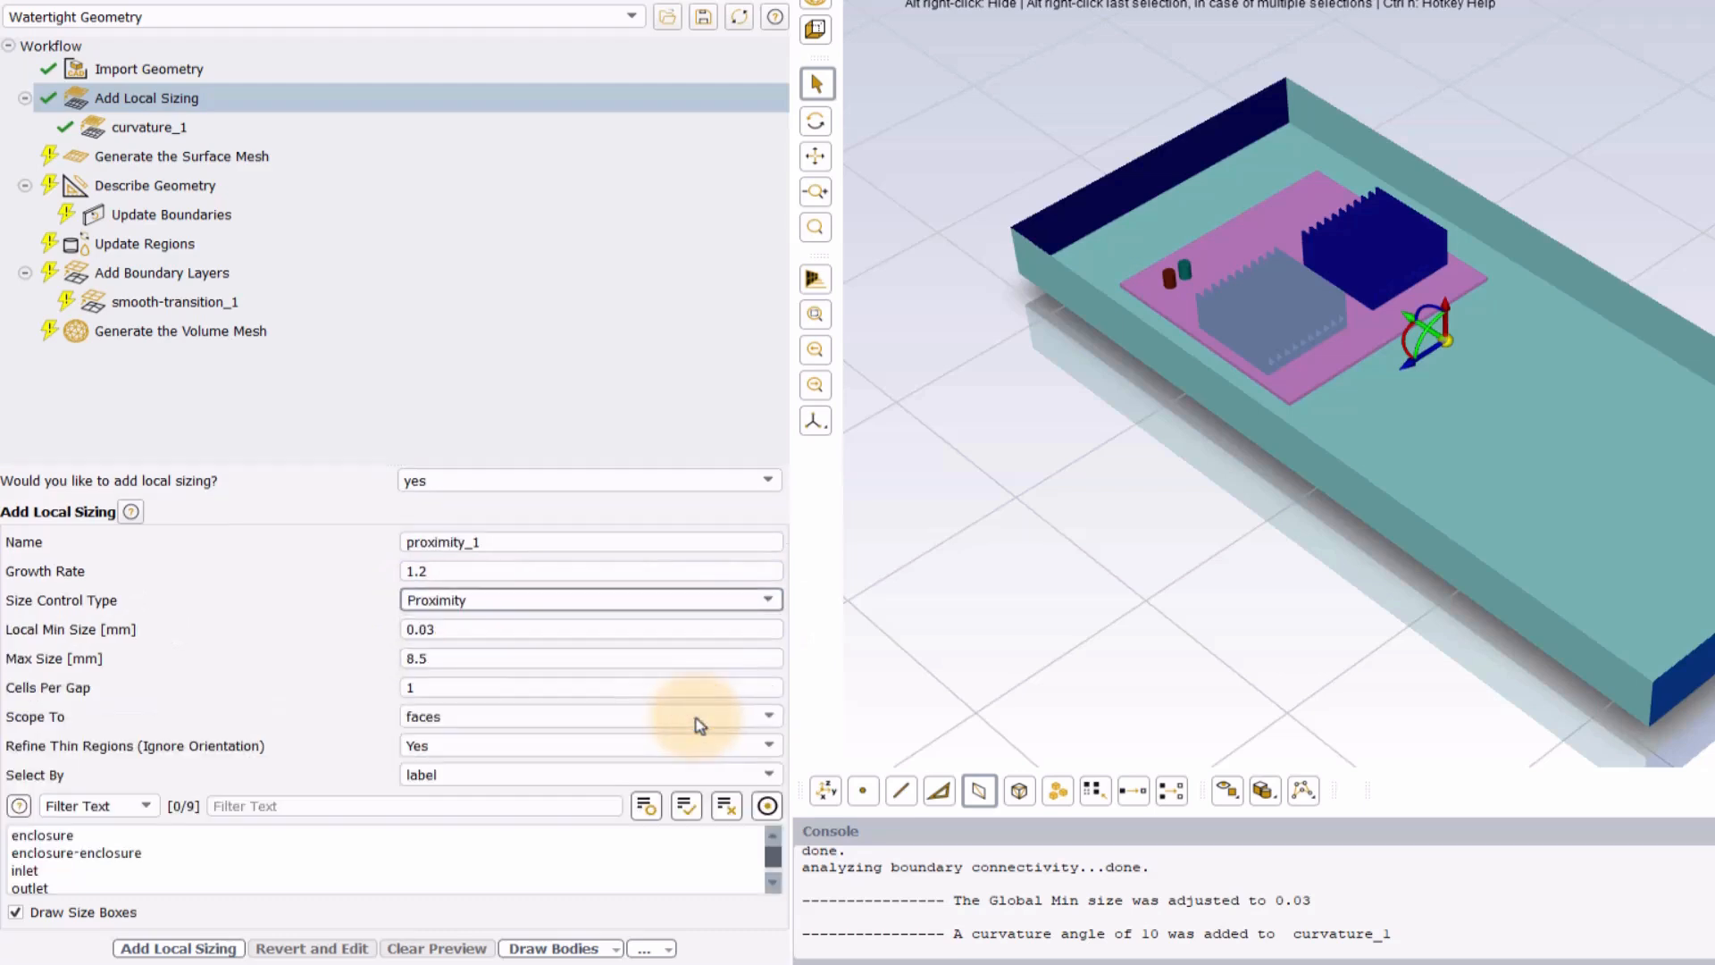
pyautogui.scroll(-1, 428, 856)
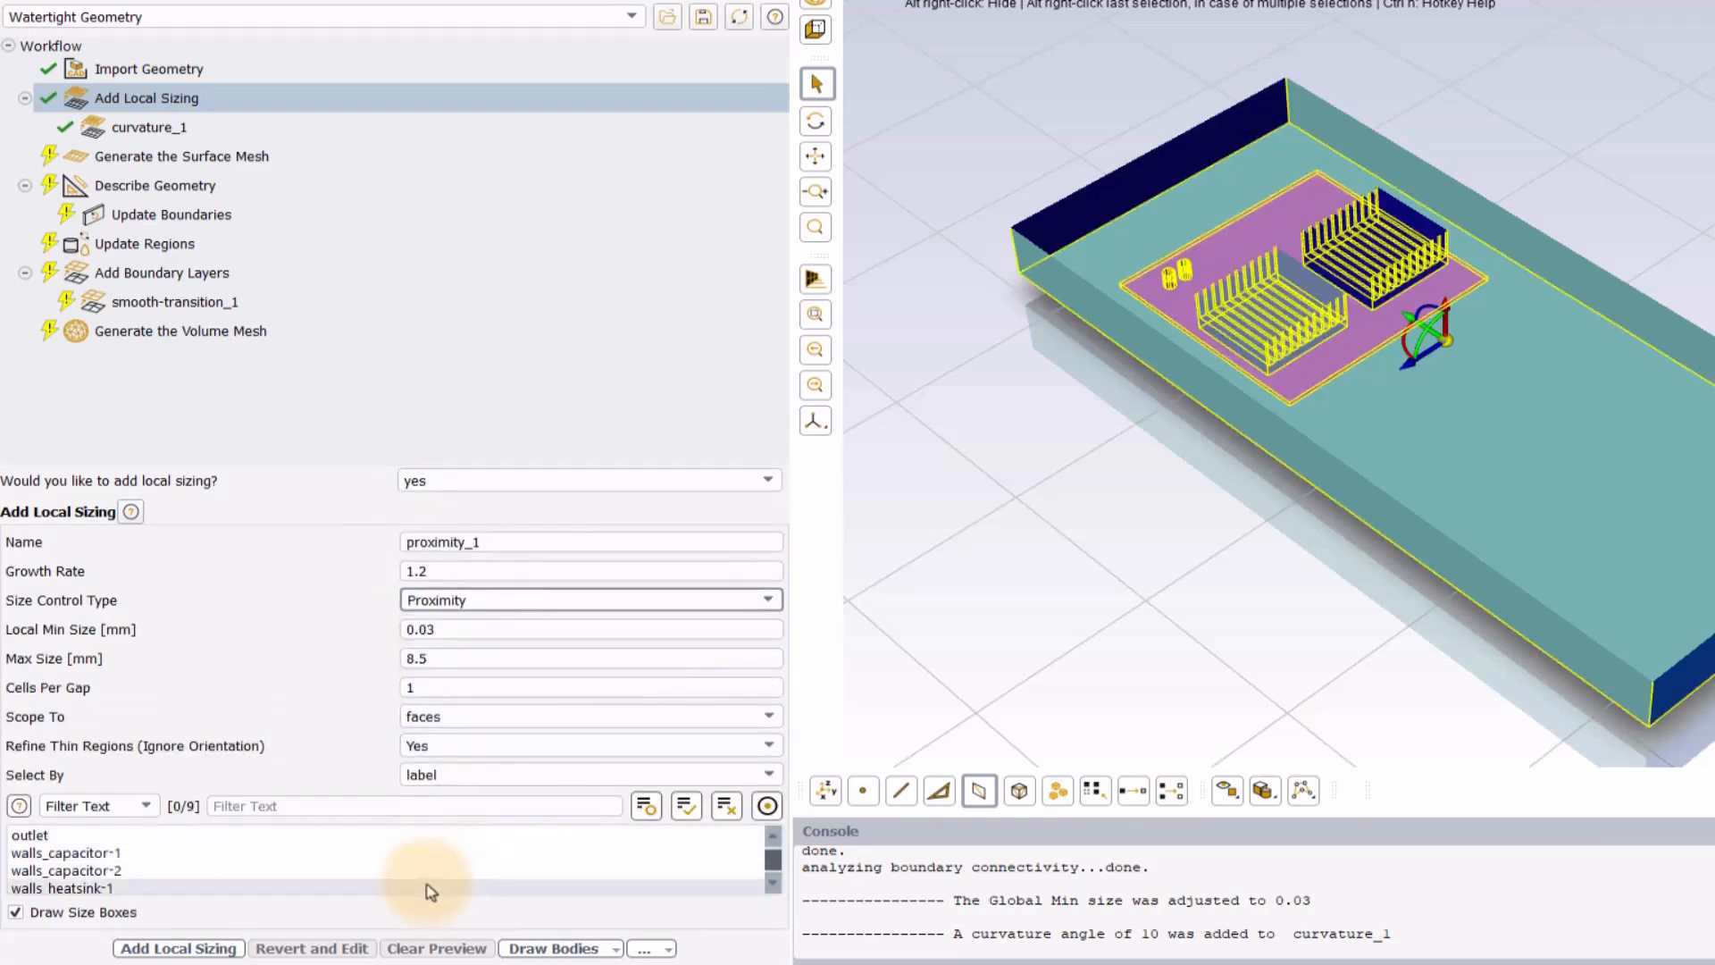
pyautogui.scroll(-1, 429, 856)
pyautogui.click(413, 835)
pyautogui.keyDown('ctrl'); pyautogui.click(411, 853); pyautogui.keyUp('ctrl')
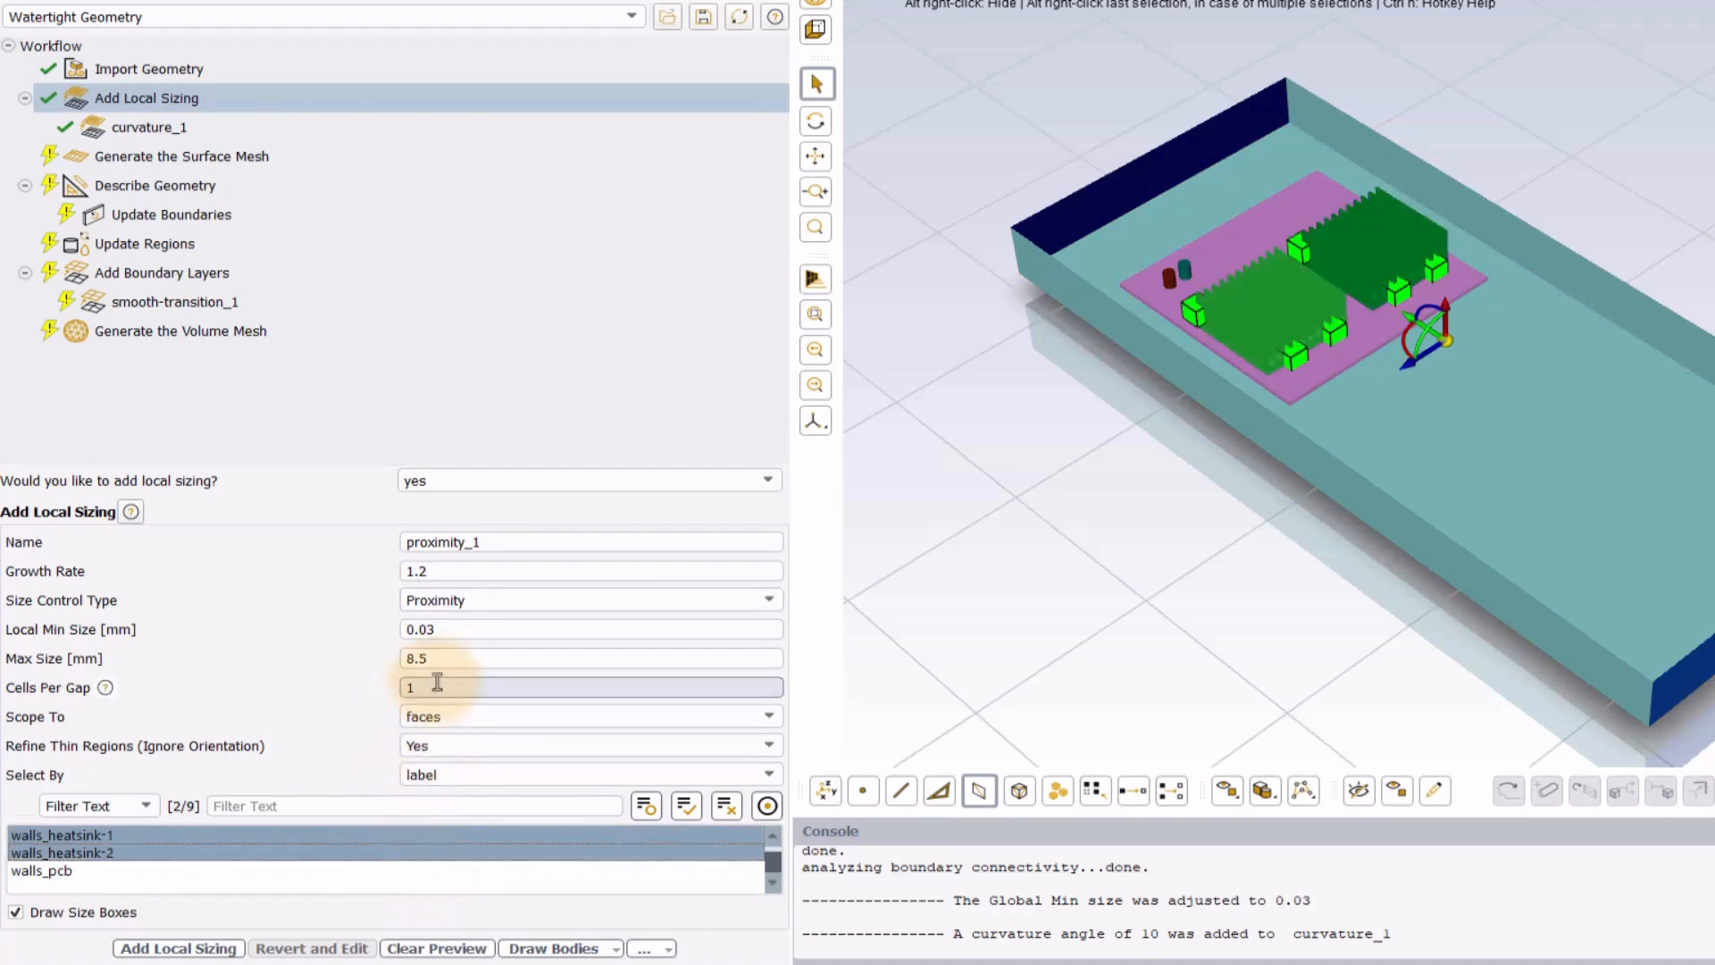
# Set the proximity control's maximum size to 1 mm and cells per gap to 3, and add it
pyautogui.moveTo(444, 658); pyautogui.dragTo(406, 659)
pyautogui.write('1')
pyautogui.moveTo(424, 689); pyautogui.dragTo(398, 689)
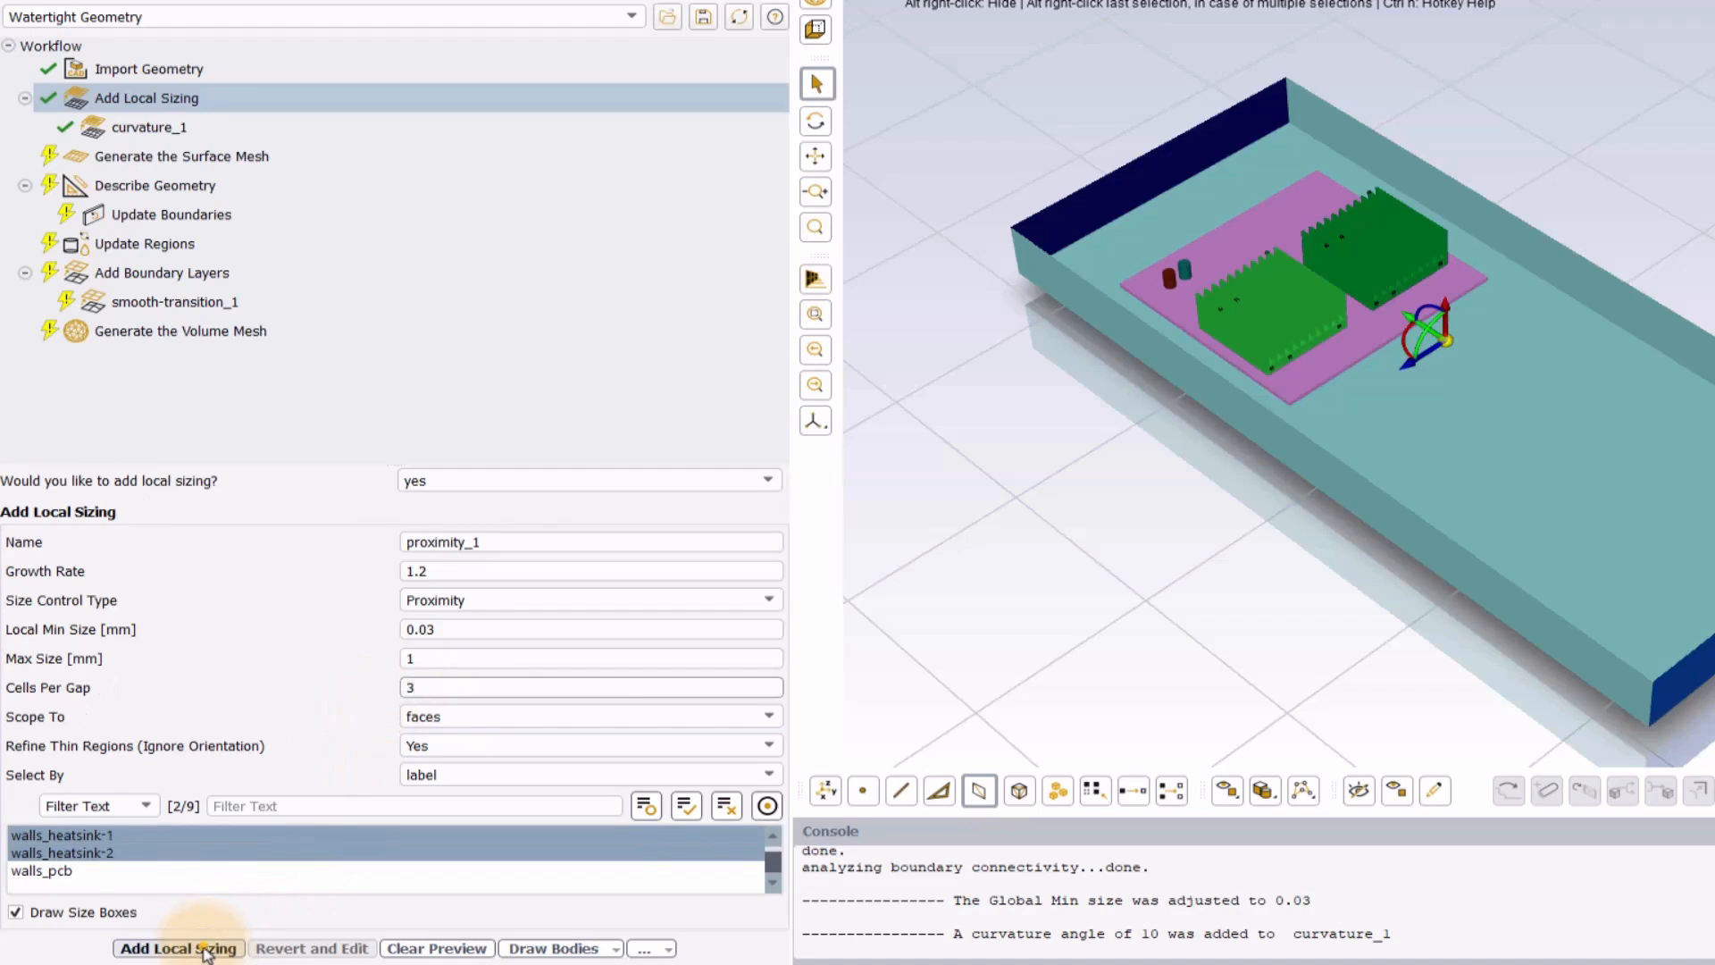
pyautogui.click(204, 948)
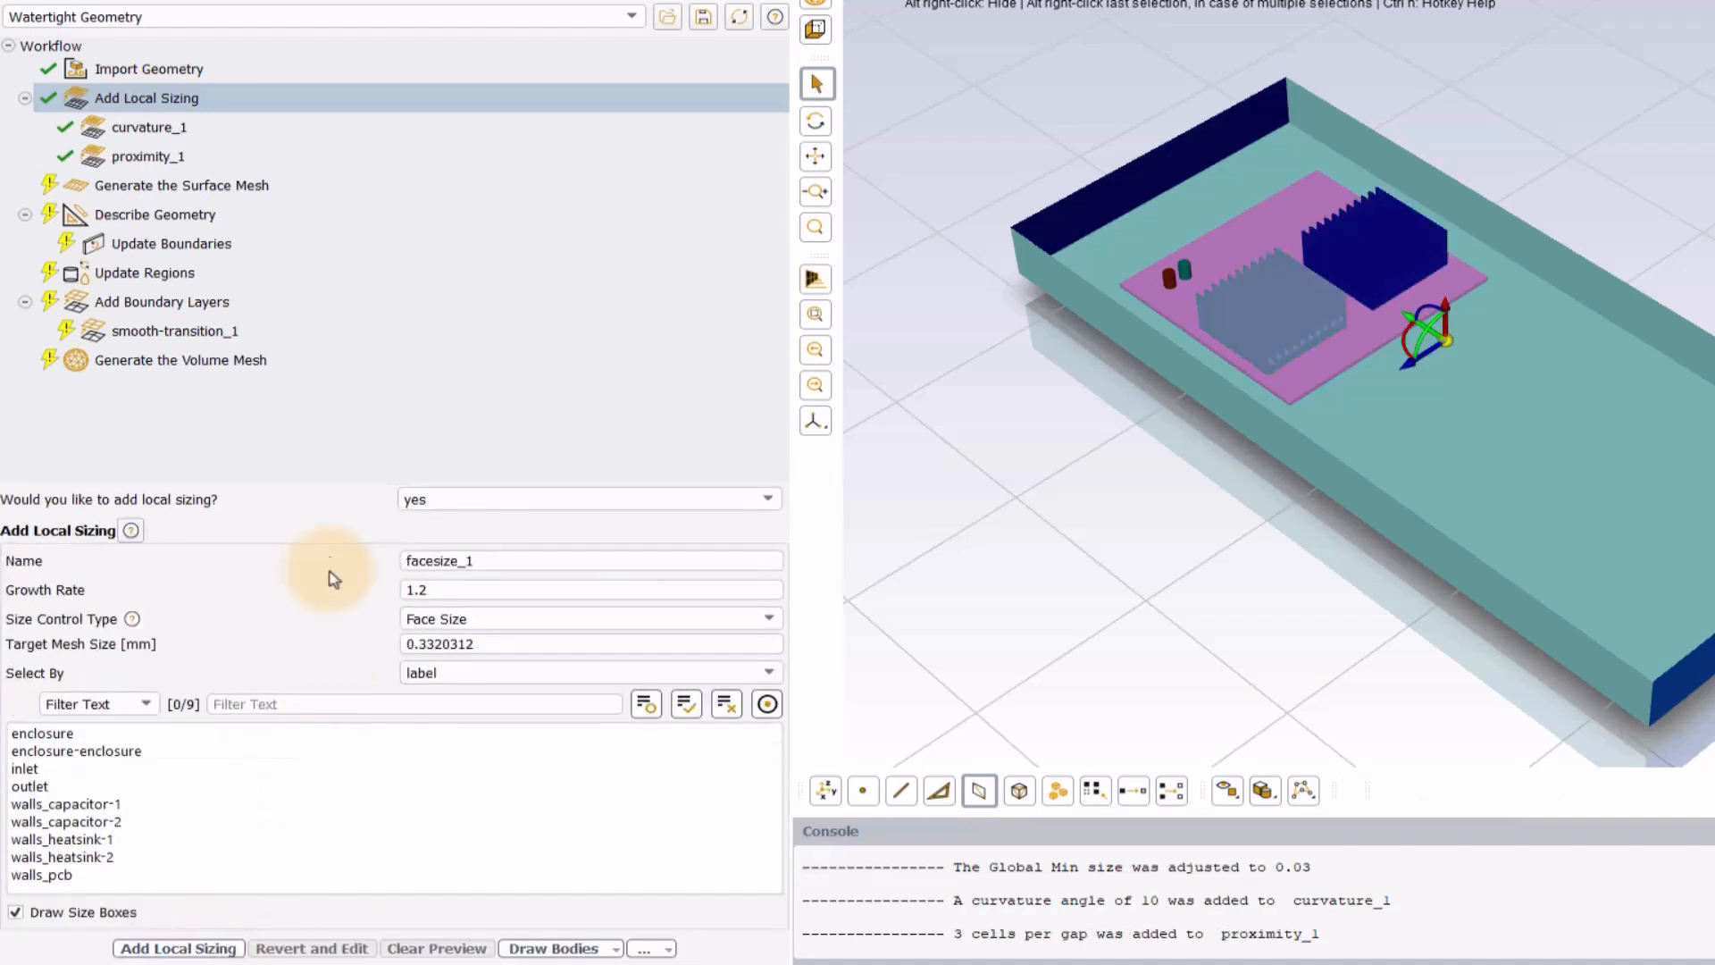
# Set the surface mesh's global minimum size to 0.3 mm and maximum size to 8.5 mm
pyautogui.click(256, 186)
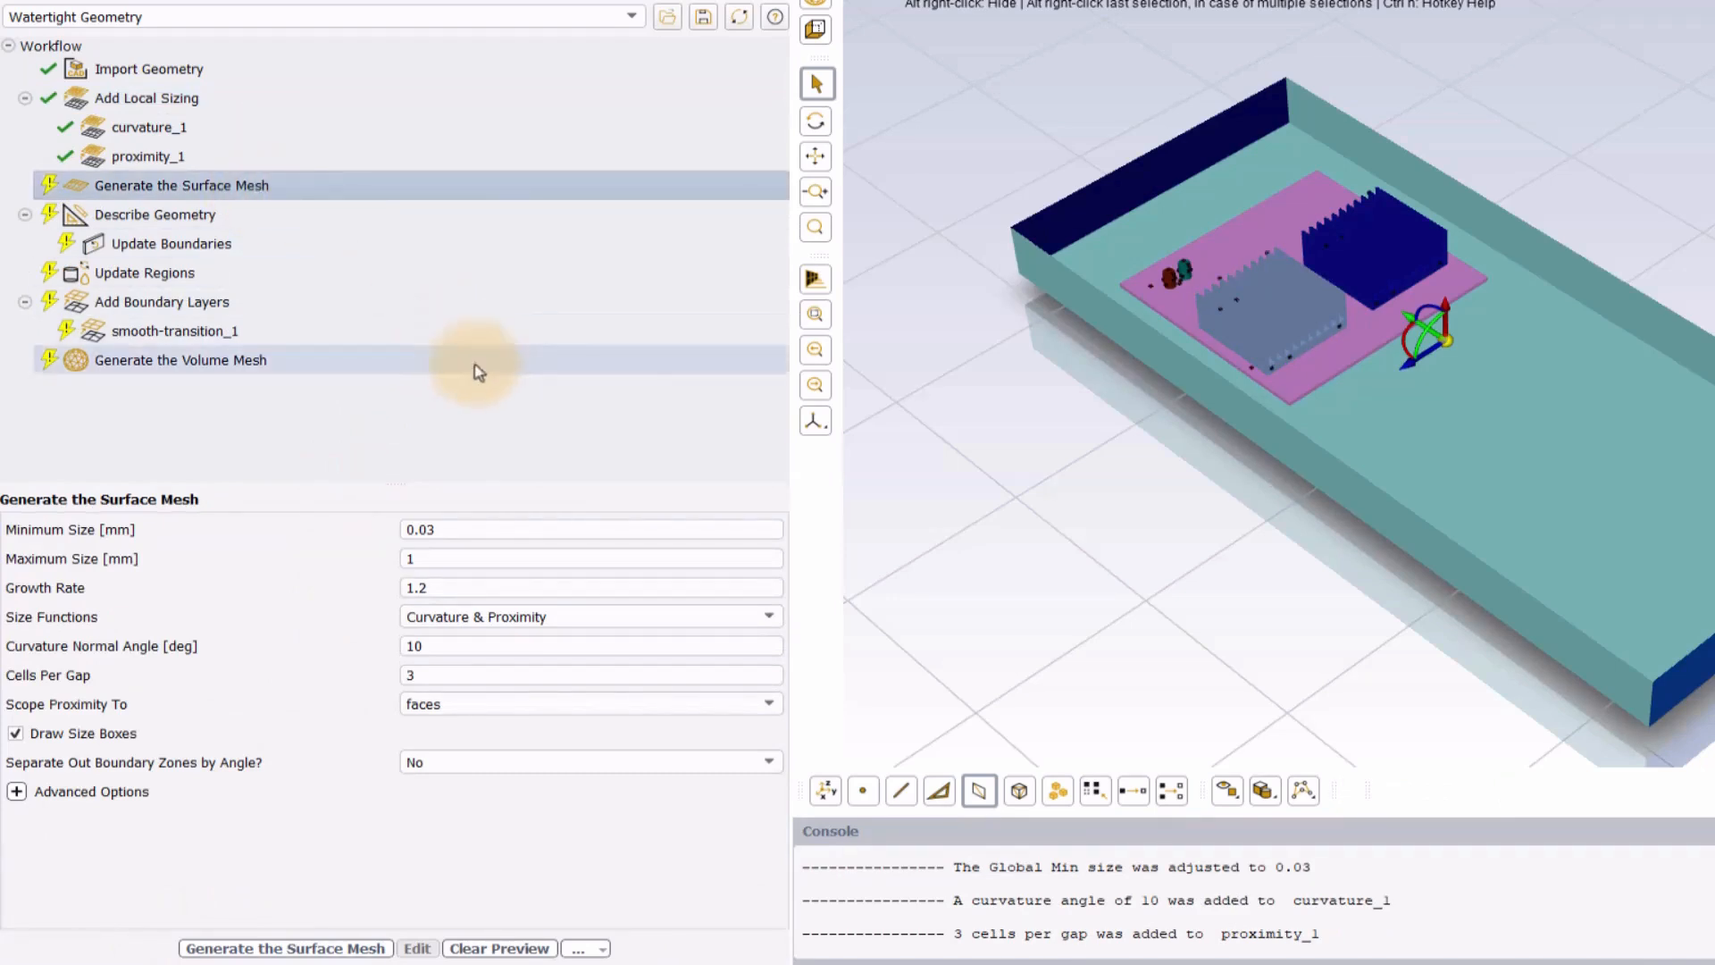
pyautogui.click(467, 528)
pyautogui.write('0.3')
pyautogui.click(431, 559)
pyautogui.doubleClick(404, 558)
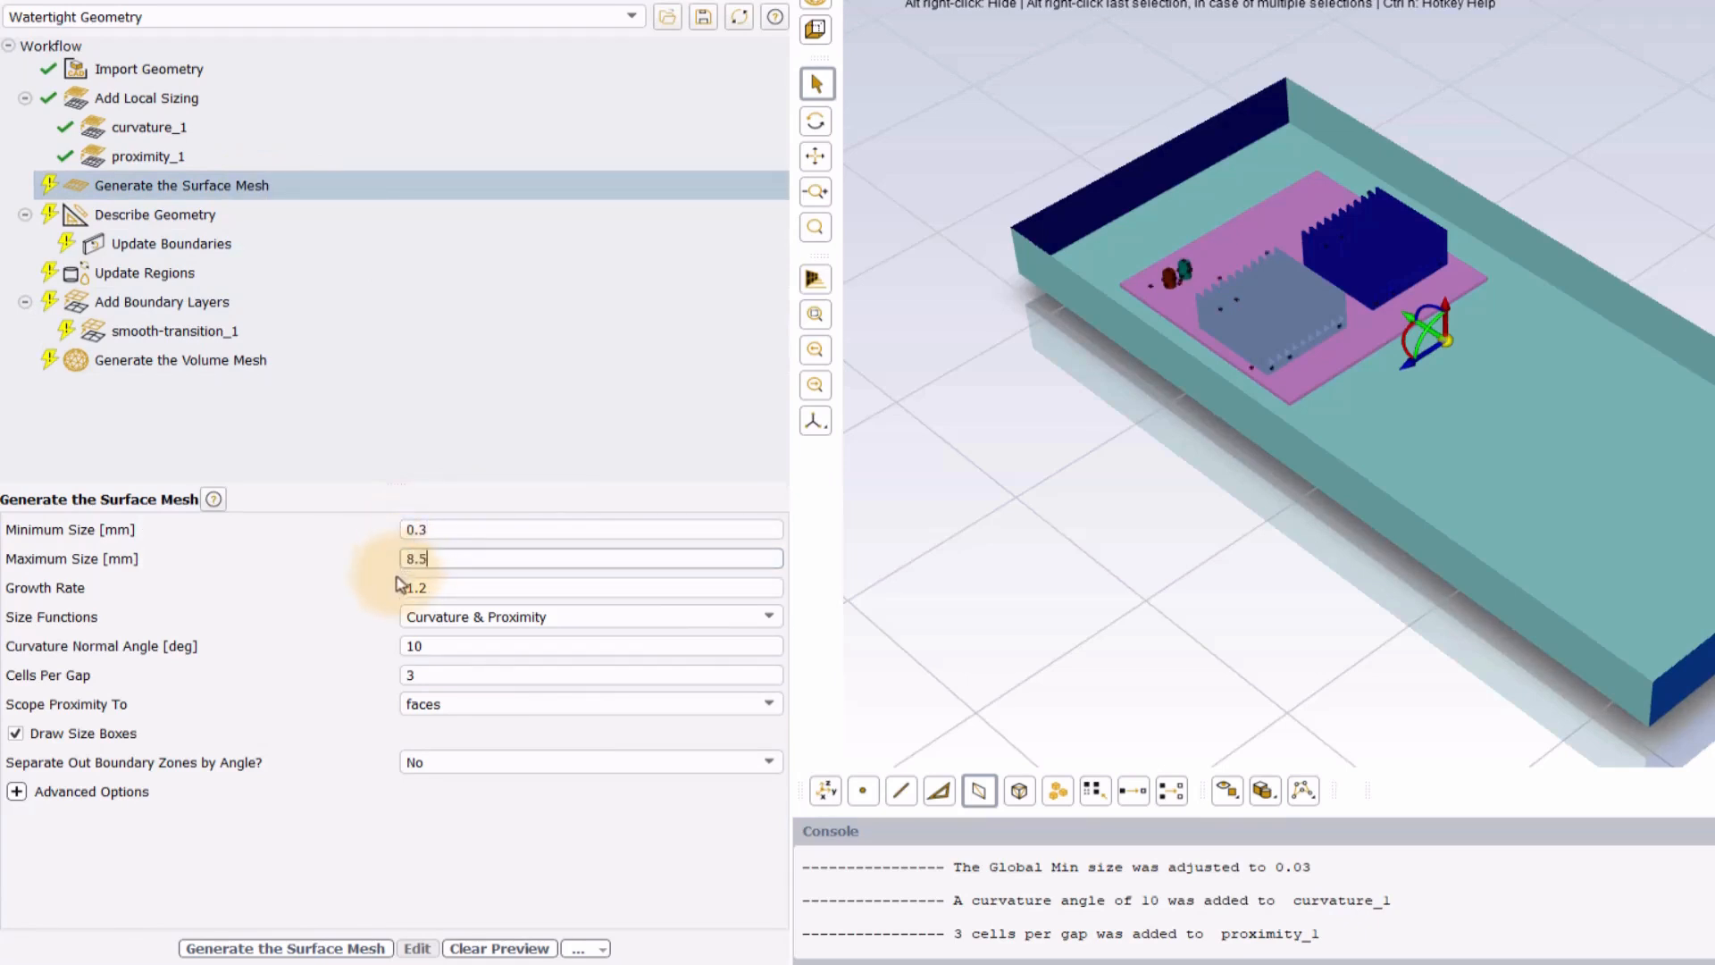
# Set the global curvature normal angle to 18 degrees and cells per gap to 1, and generate the surface mesh
pyautogui.click(418, 648)
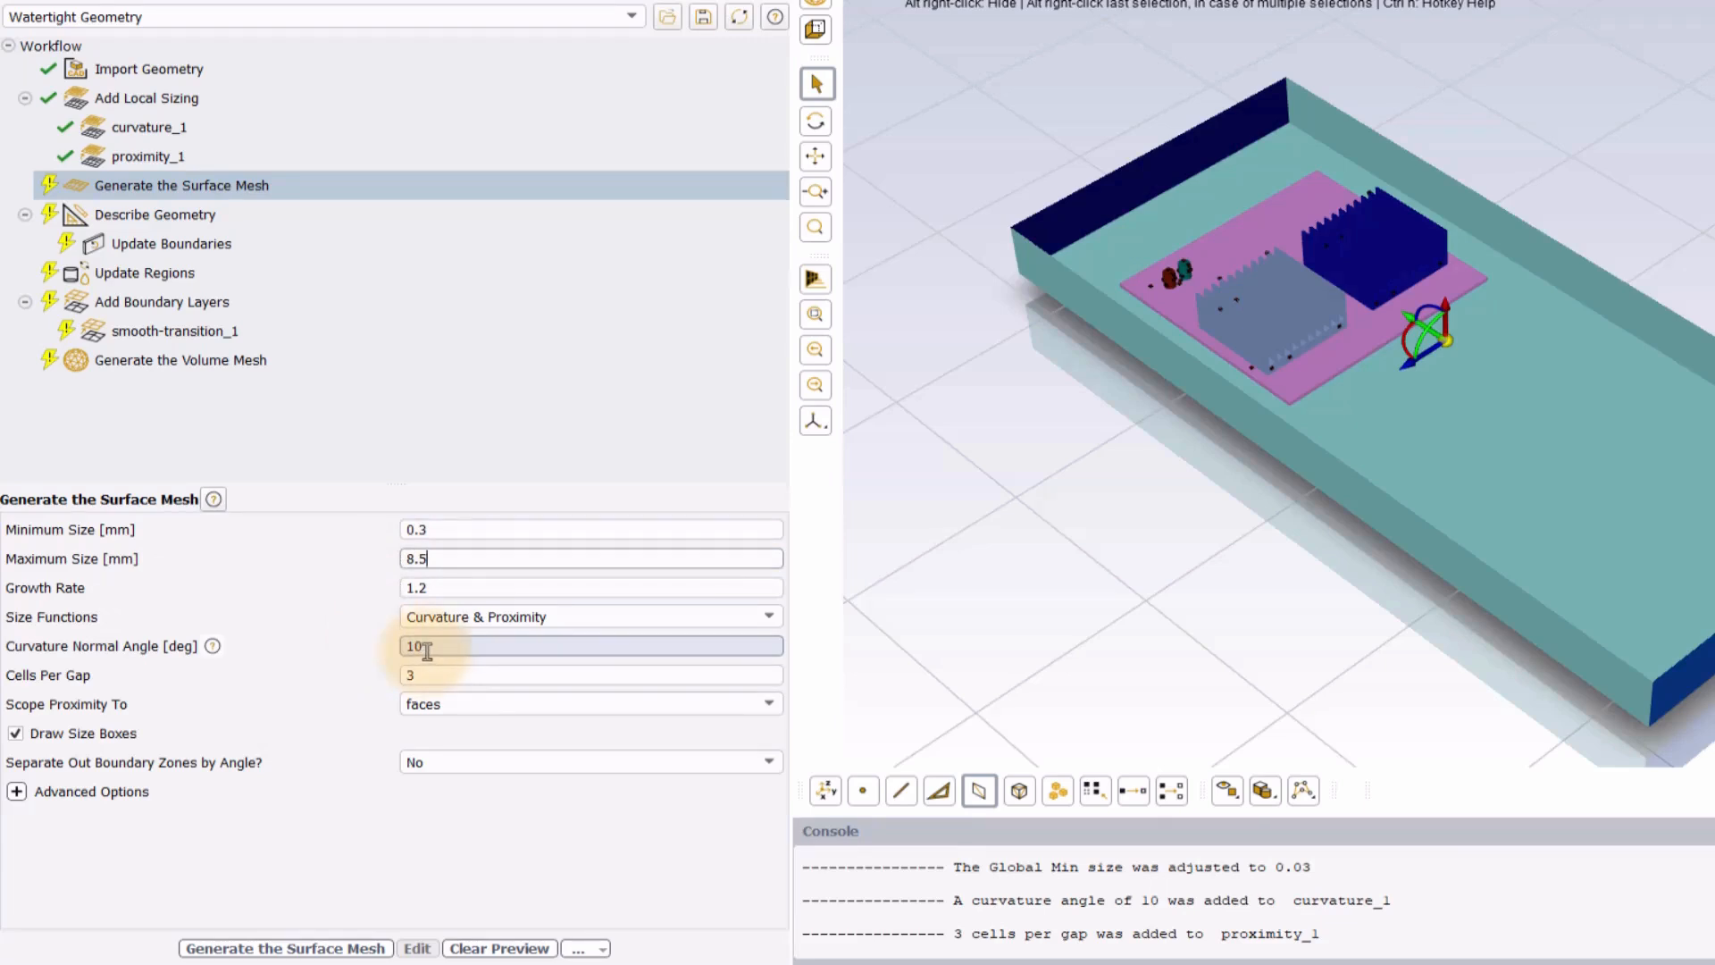
pyautogui.doubleClick(407, 648)
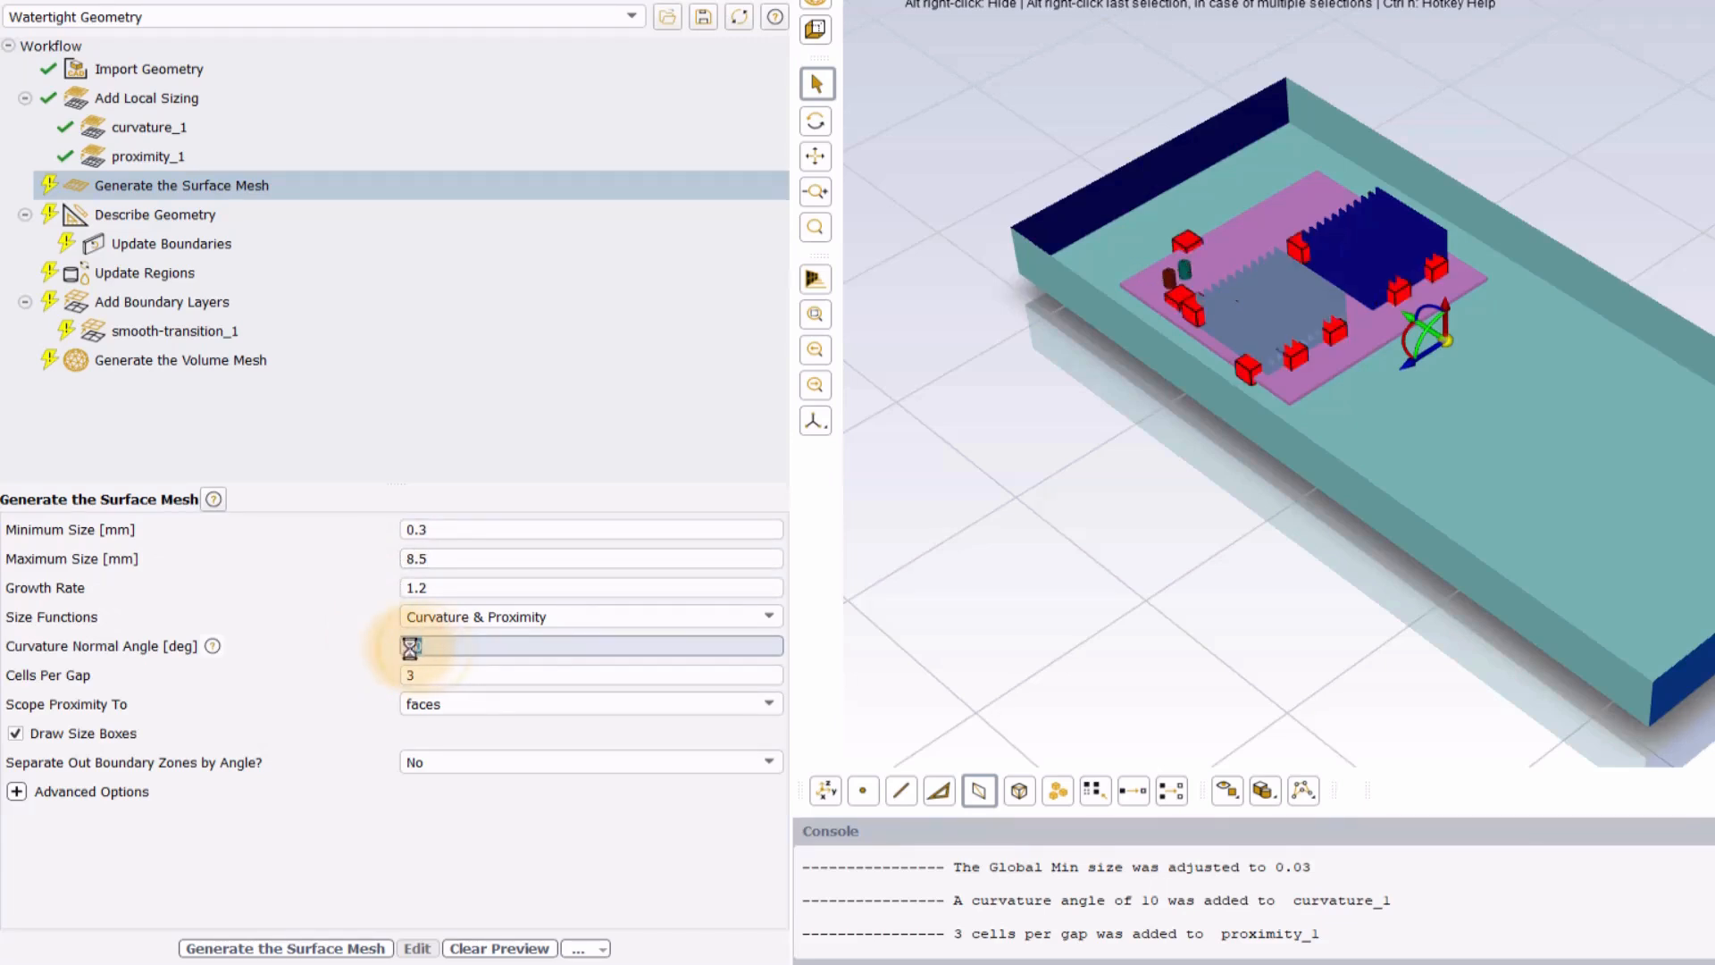
pyautogui.write('18')
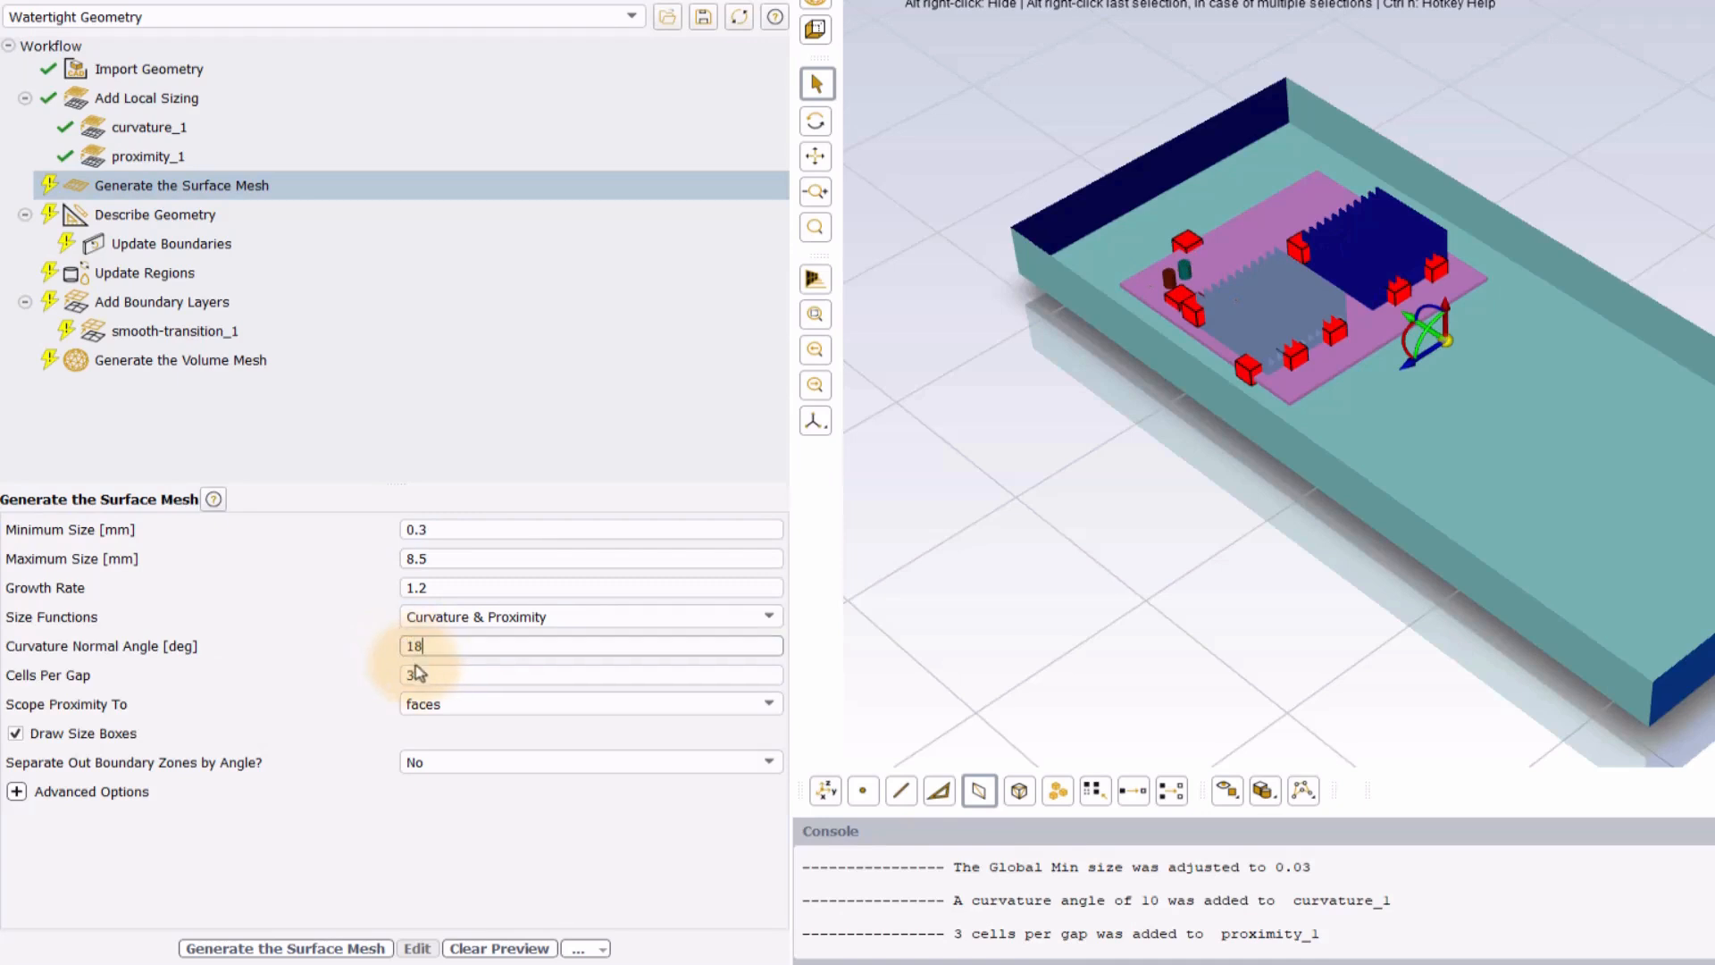
pyautogui.press('Tab')
pyautogui.doubleClick(398, 675)
pyautogui.write('1')
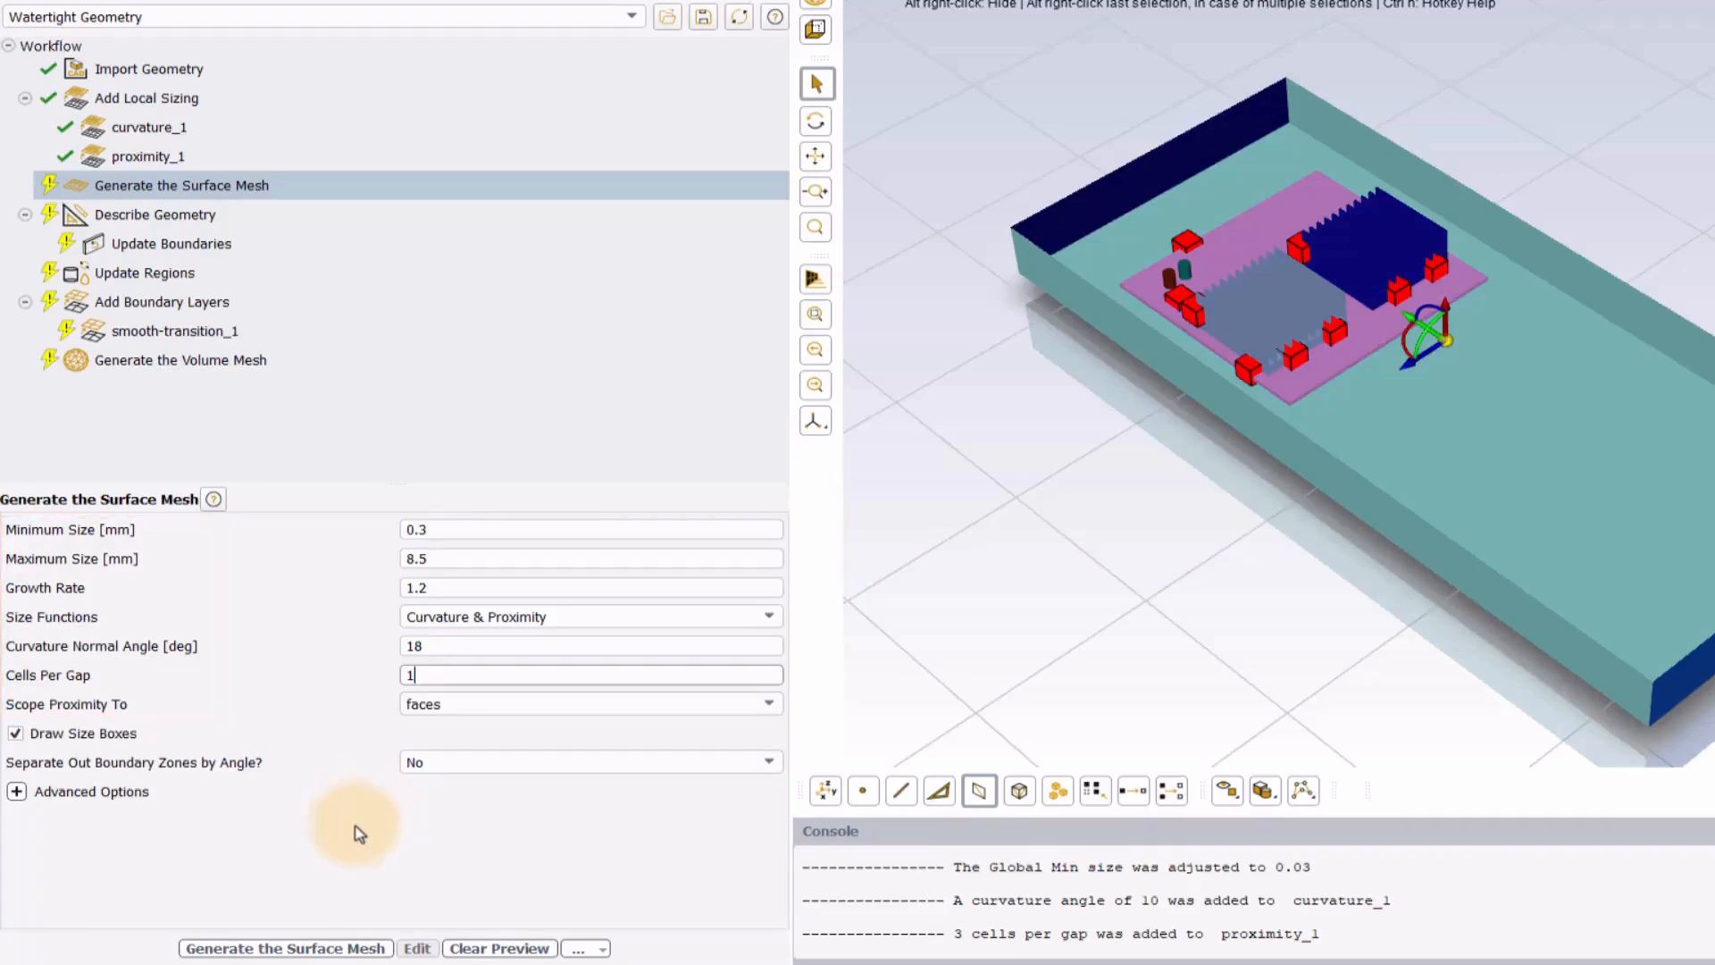
pyautogui.click(279, 948)
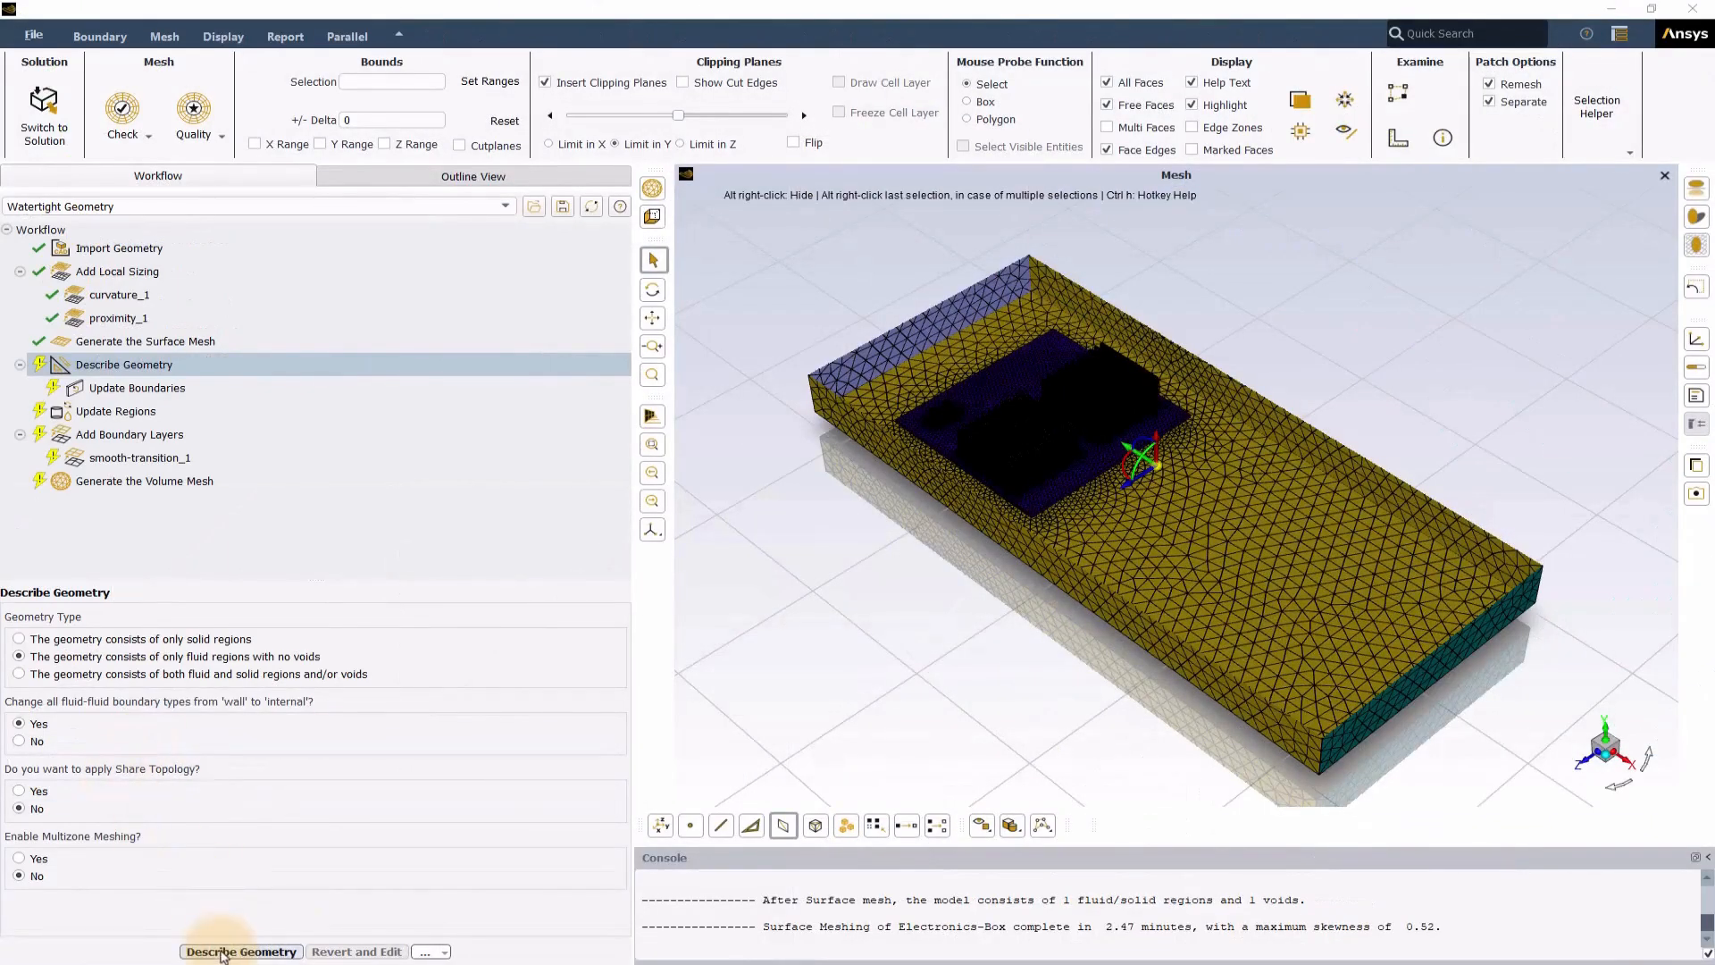
# Run the remaining tasks from Describe Geometry through the smooth-transition boundary layers, and generate the volume mesh filled with polyhedra
pyautogui.click(222, 951)
pyautogui.click(222, 952)
pyautogui.click(130, 457)
pyautogui.click(191, 951)
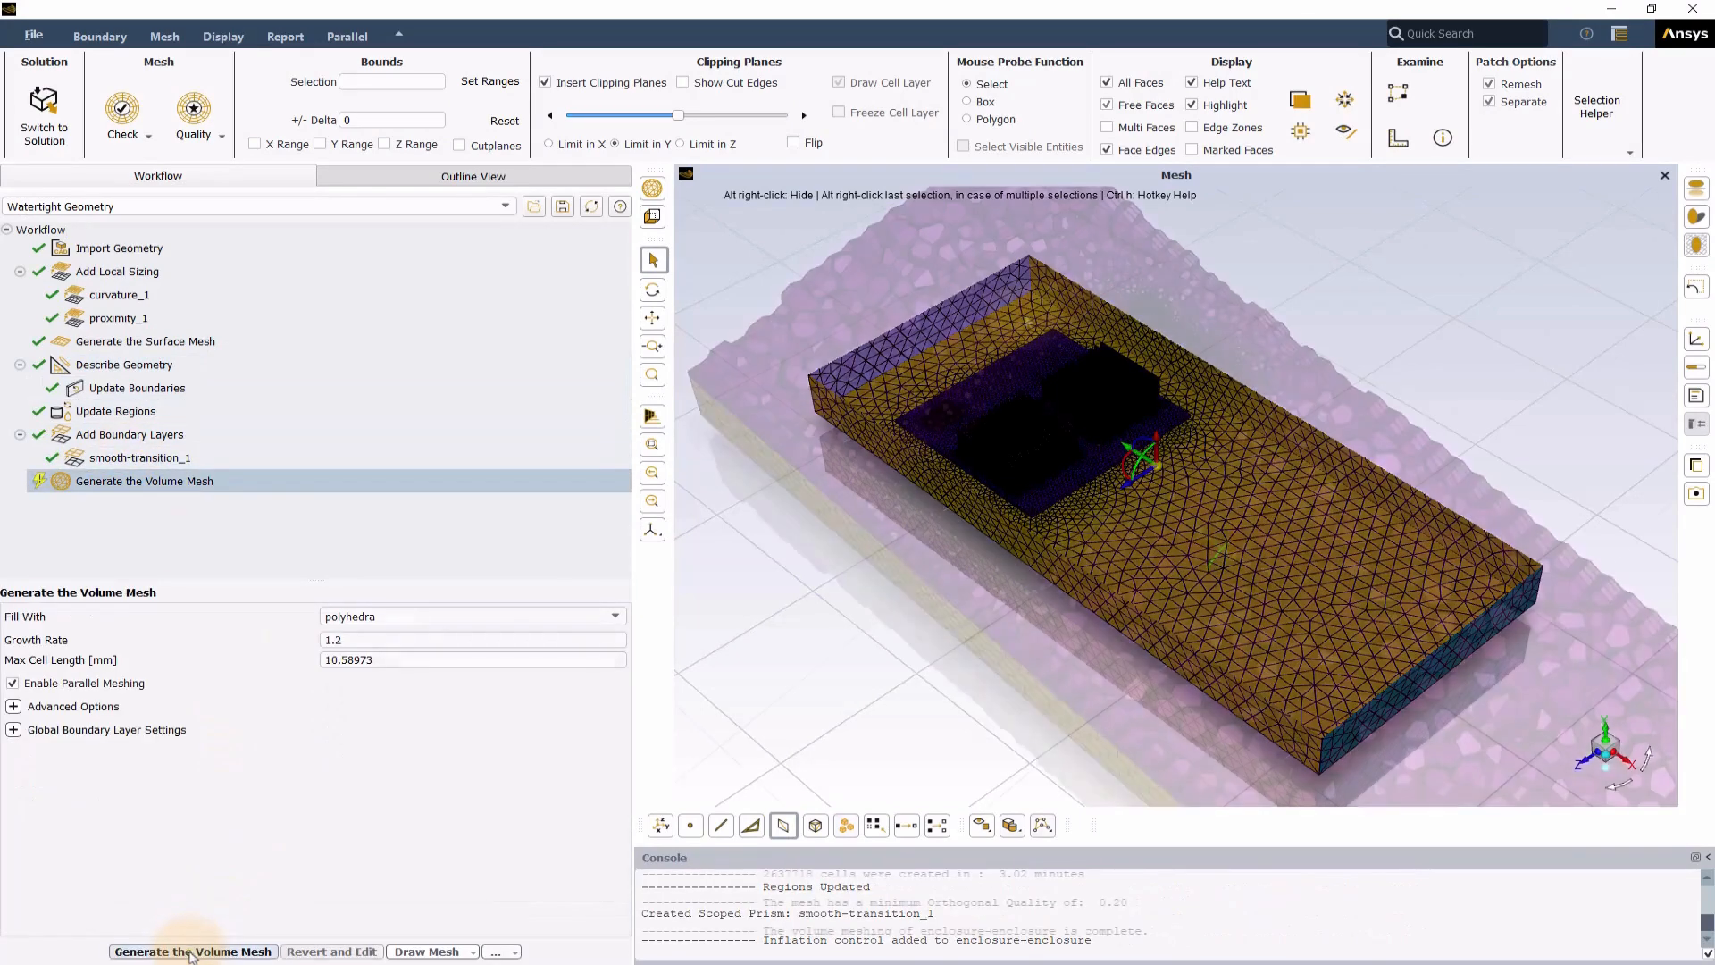